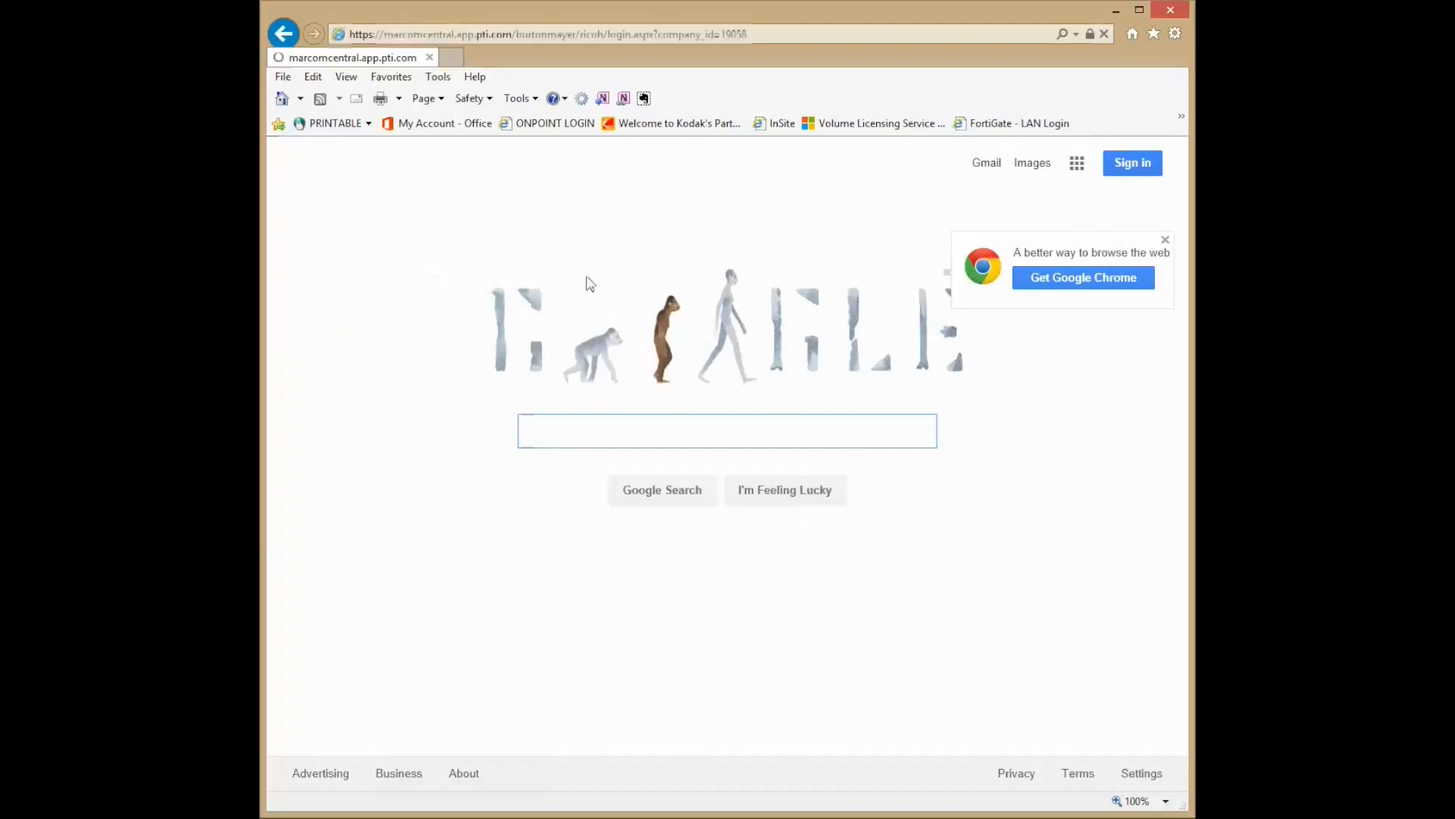
- Sign in to the FNF Print Central portal with the user ID and account password, and allow all page content
left_click(717, 502)
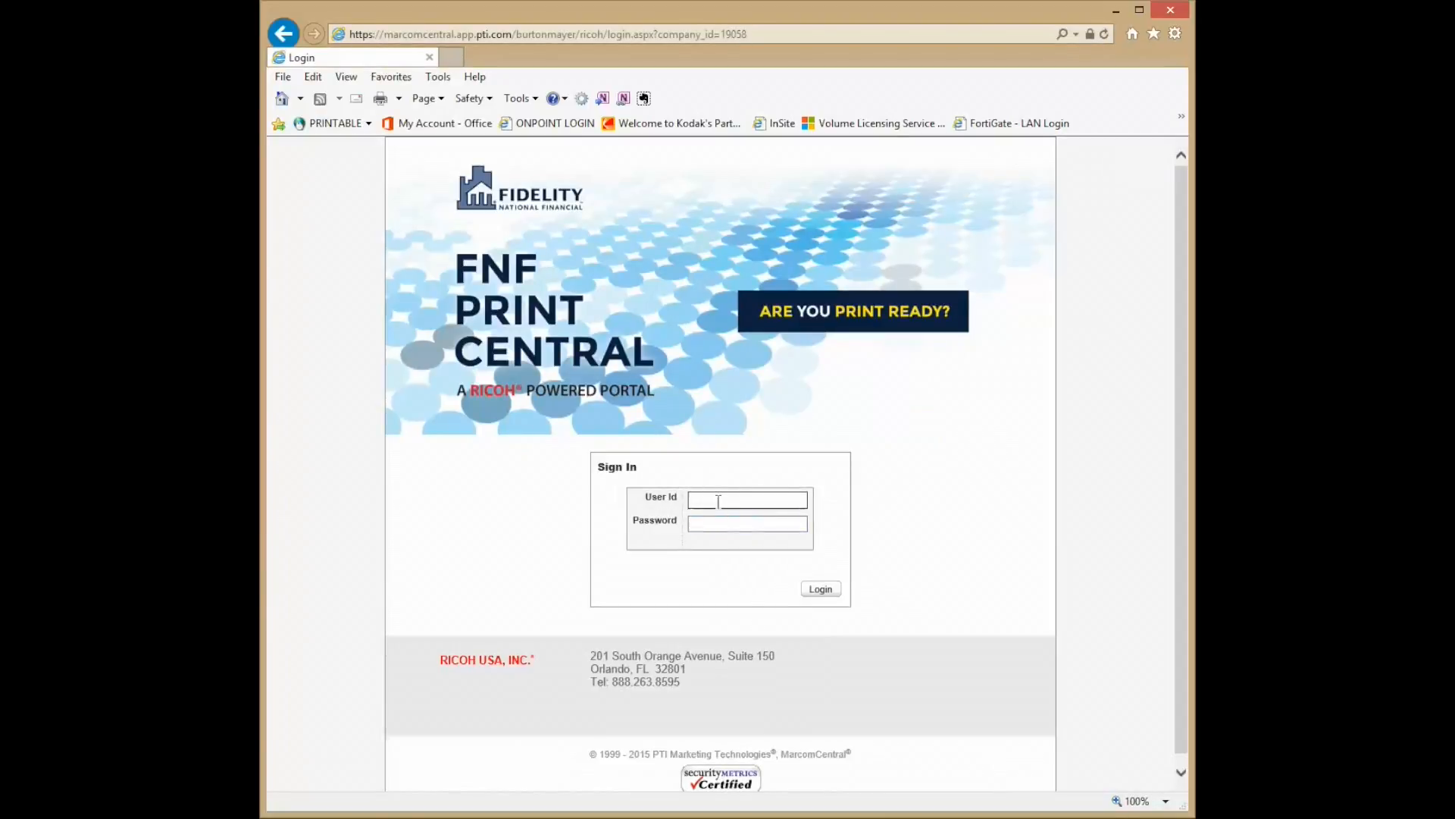
type("johnz")
key("Tab")
type("******")
key("Return")
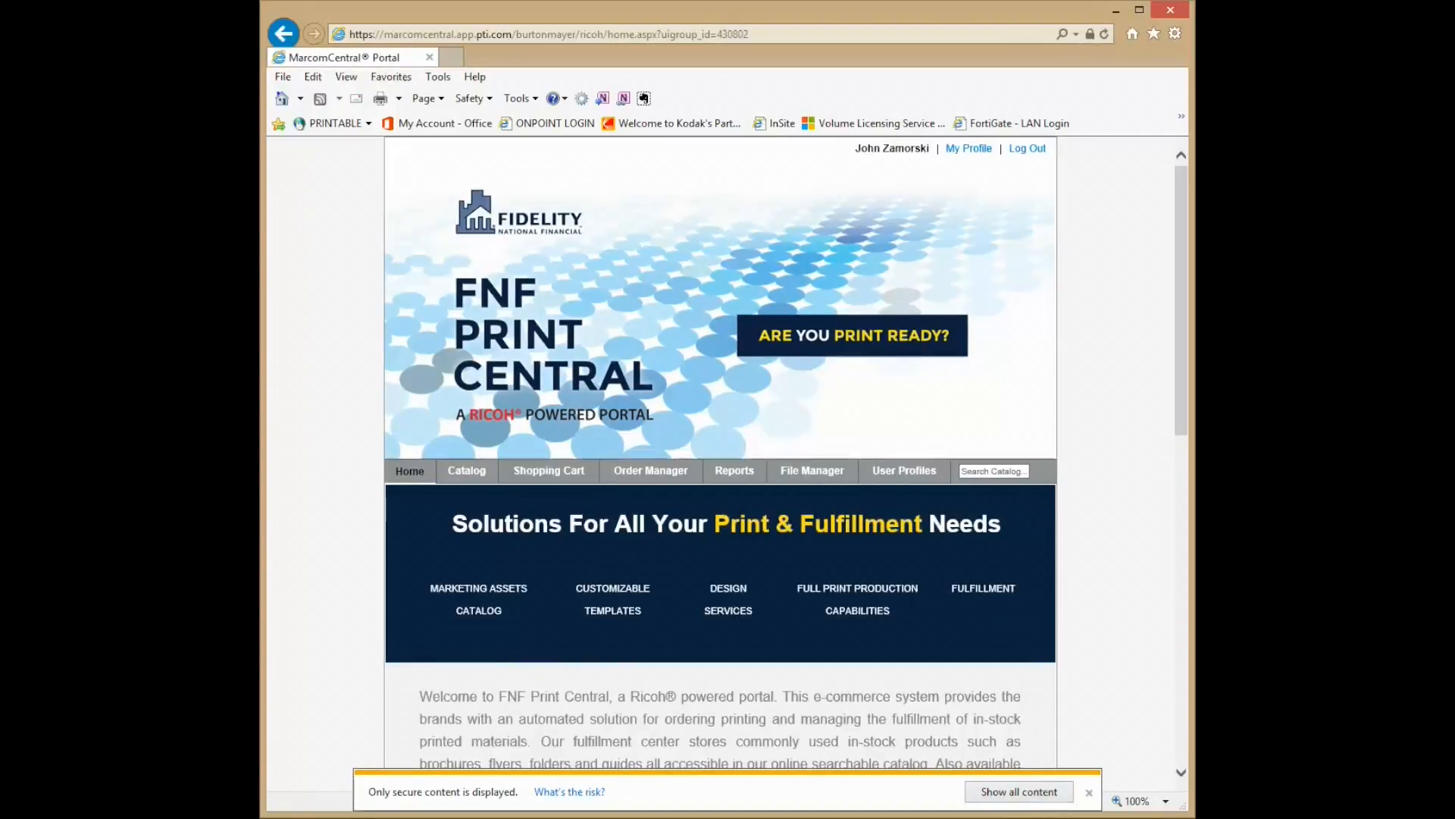
left_click(1046, 796)
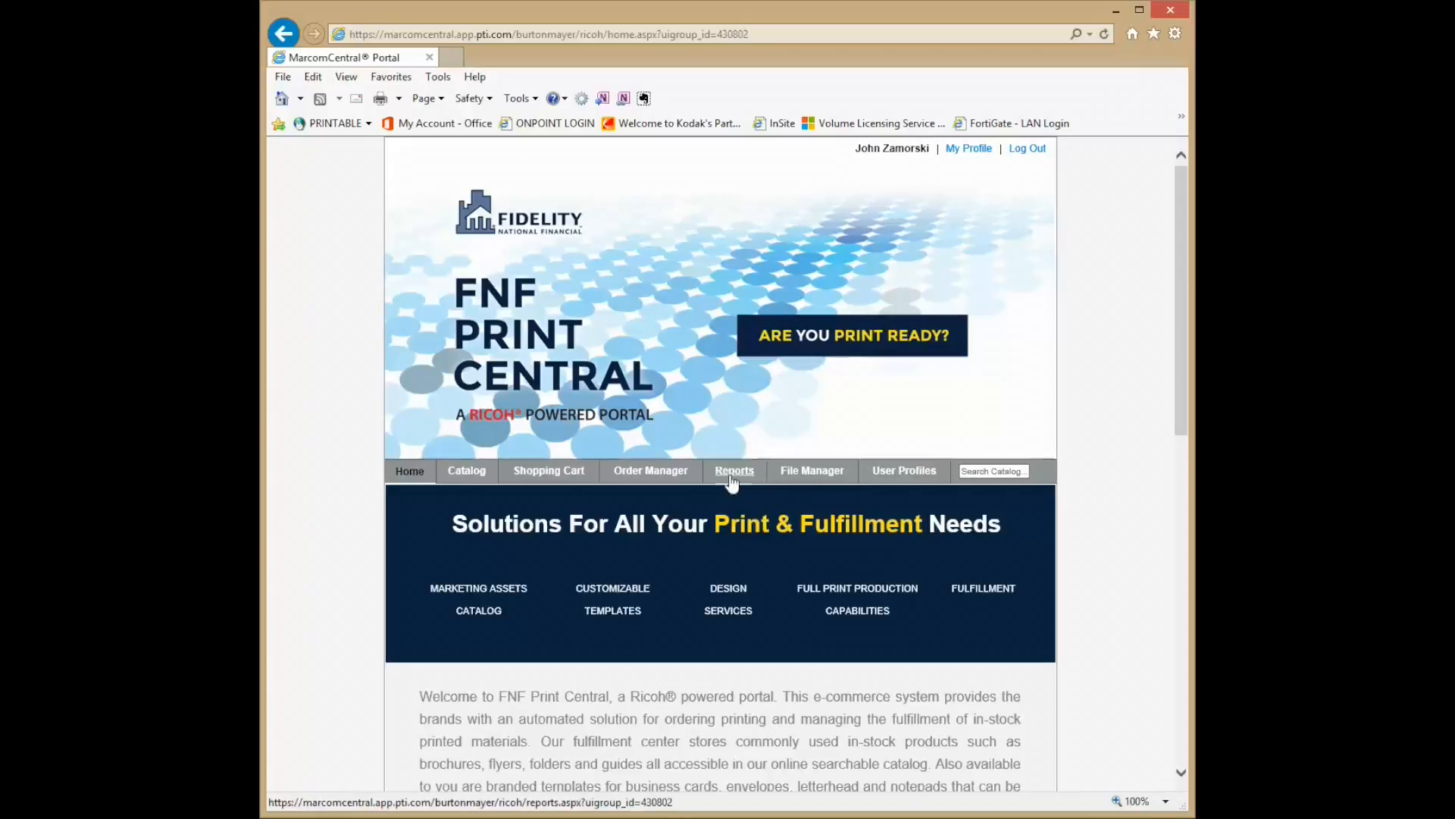
- Open the portal's Reports page and bring the full assets usage pie chart into view
scroll(732, 482, "down", 3)
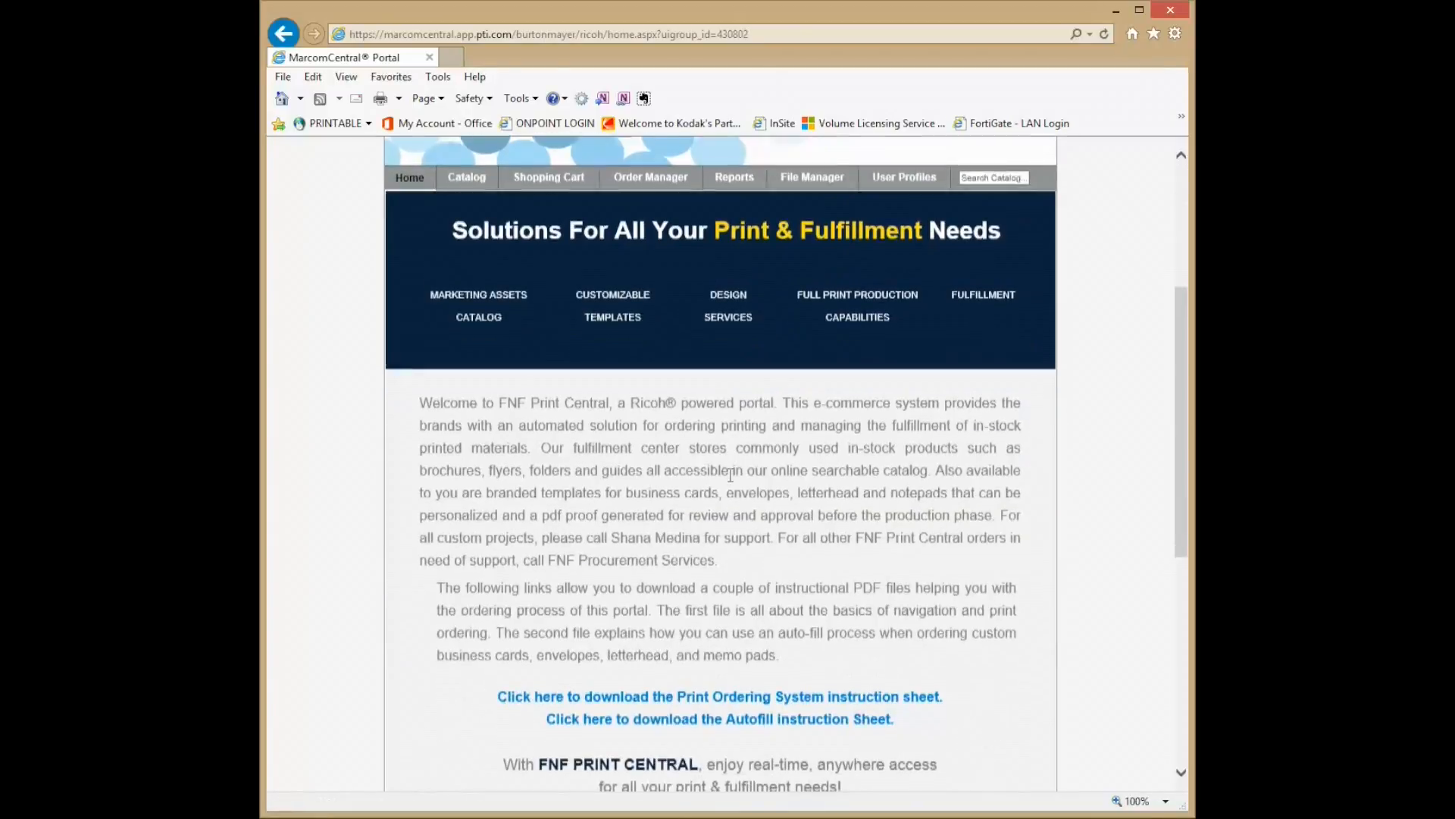
left_click(735, 176)
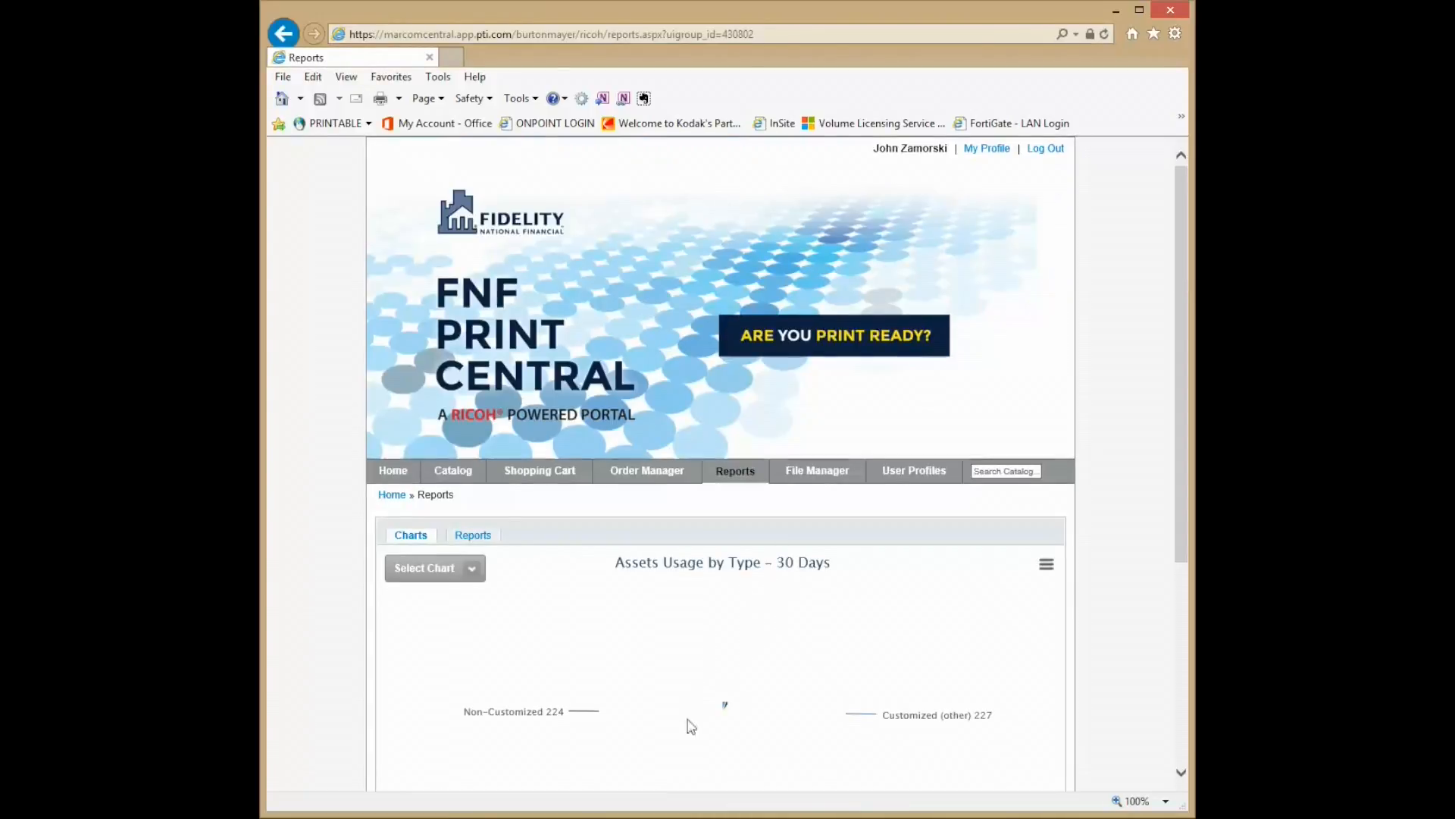
scroll(1187, 526, "down", 1)
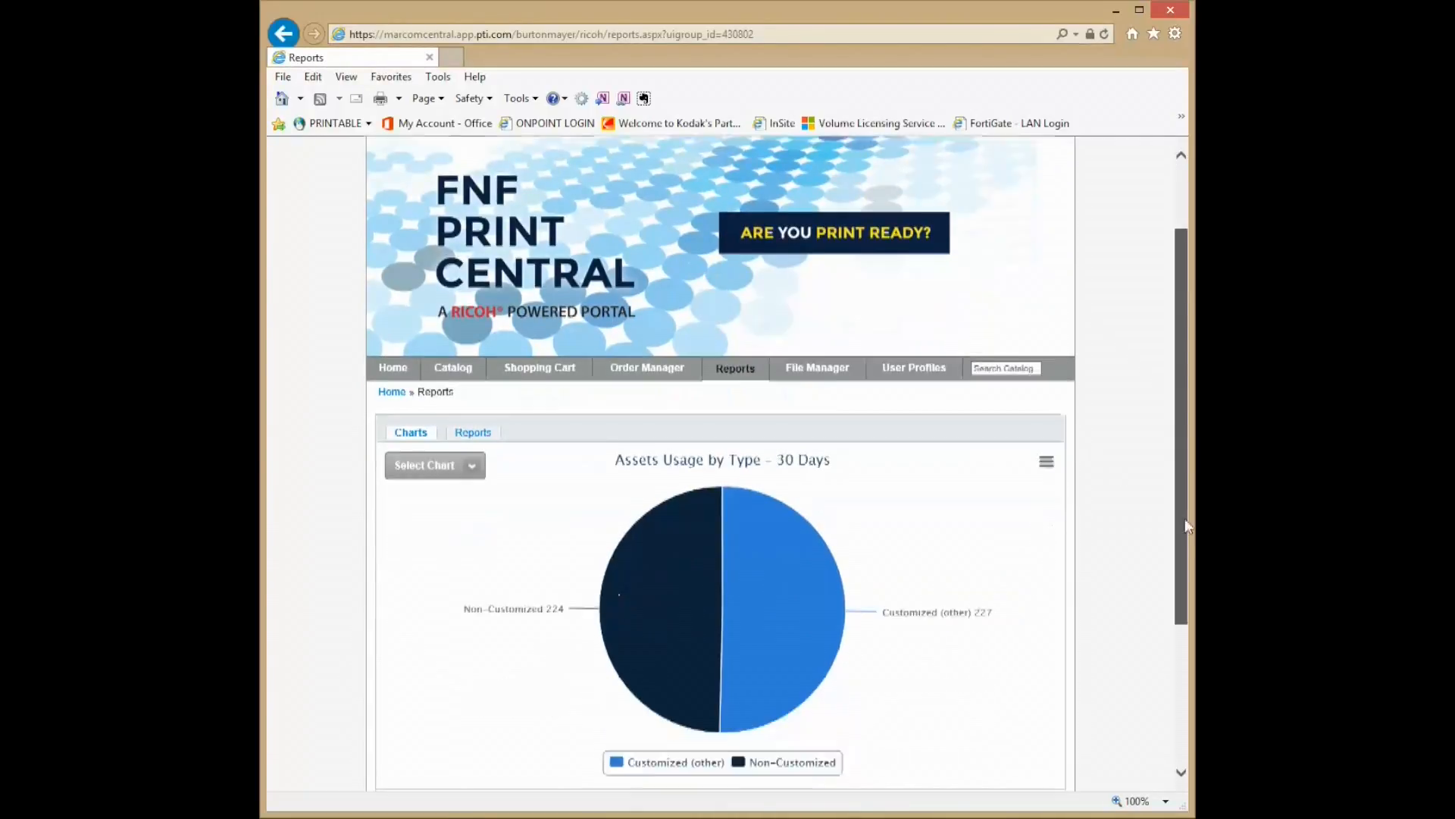
scroll(1187, 526, "down", 1)
mouse_move(982, 505)
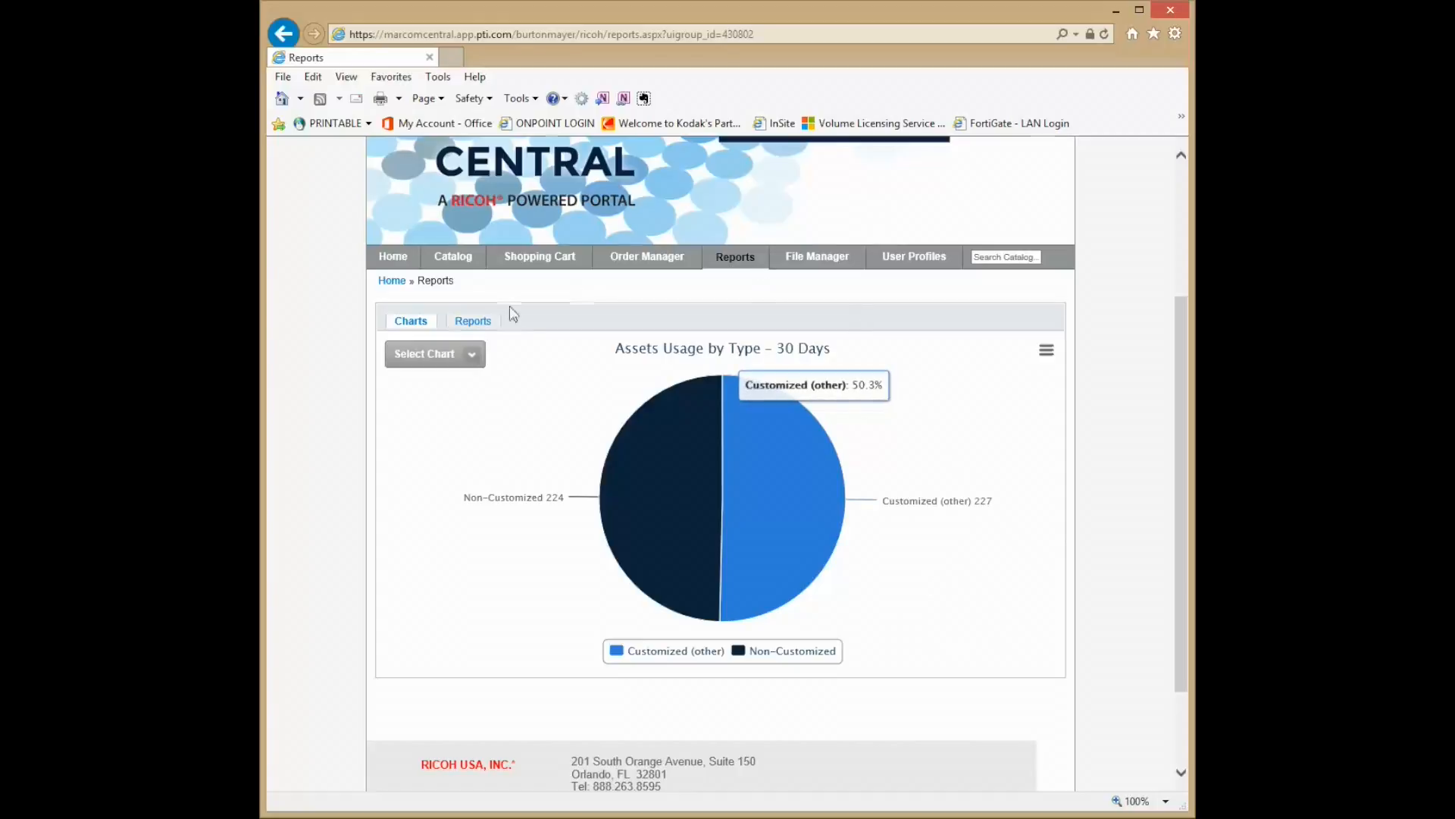
- Display the Top 5 Users - 30 days chart, and switch back to Assets Usage by Type - 30 Days
left_click(472, 354)
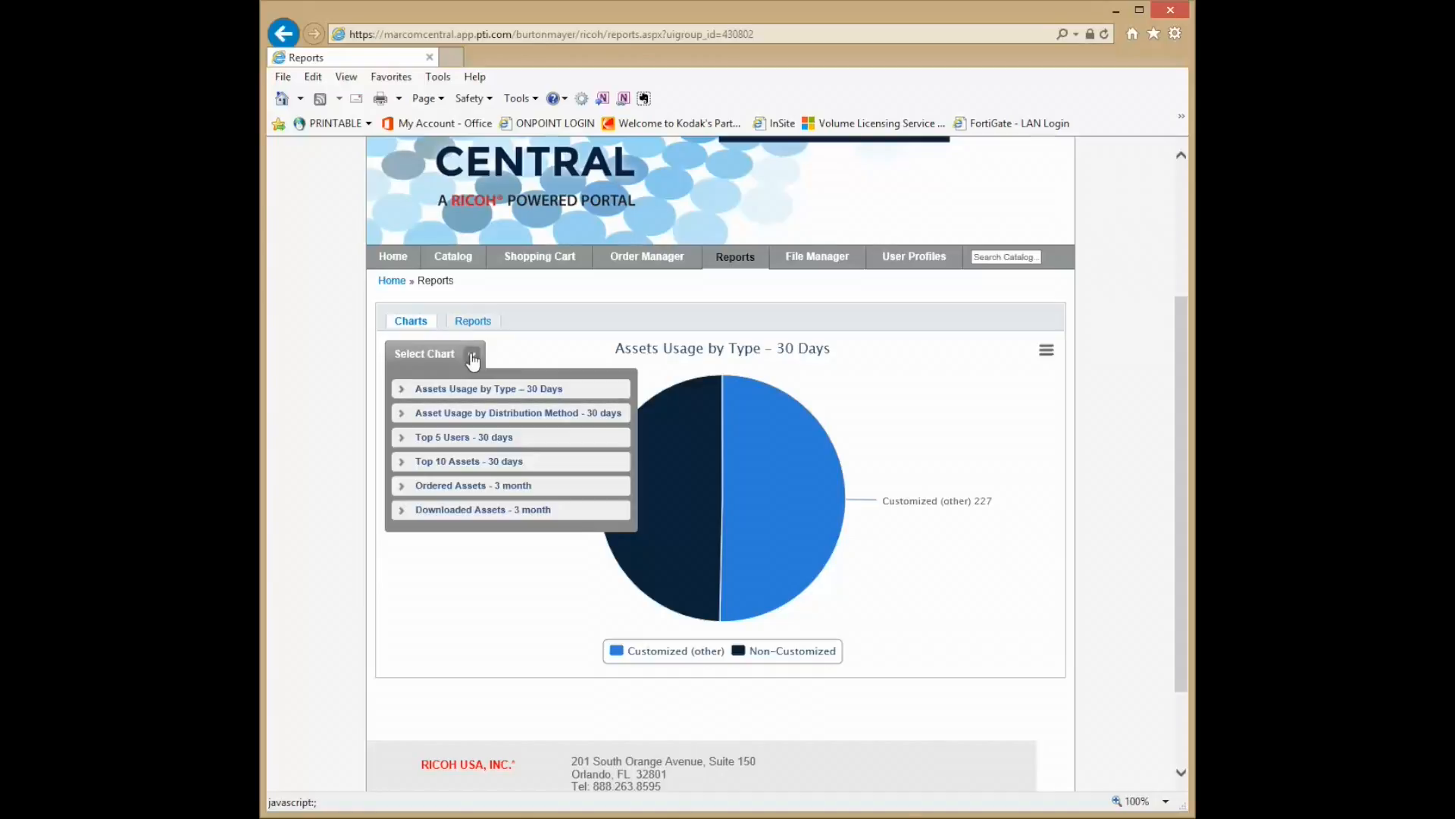
mouse_move(470, 357)
left_click(498, 441)
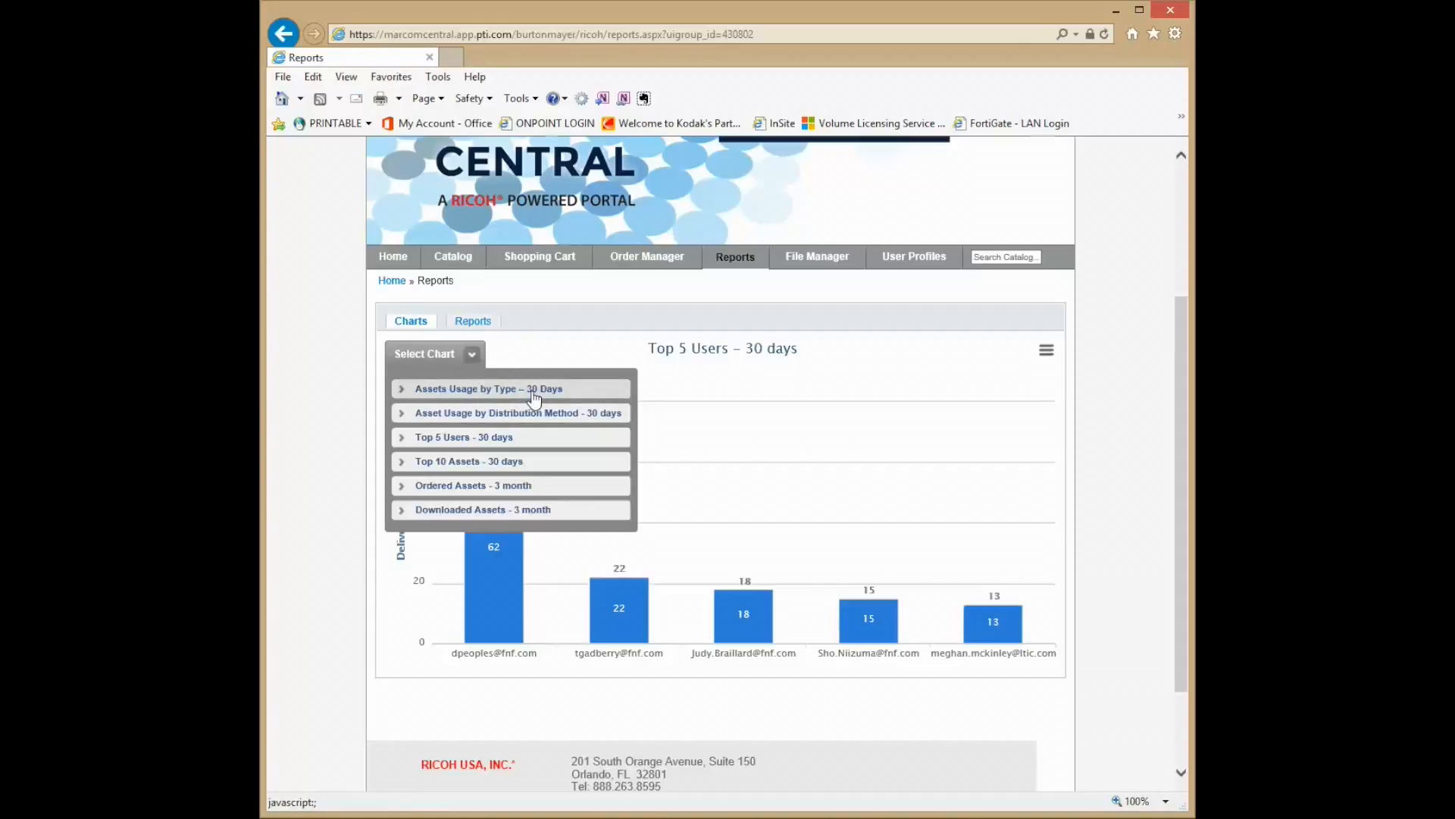
left_click(535, 394)
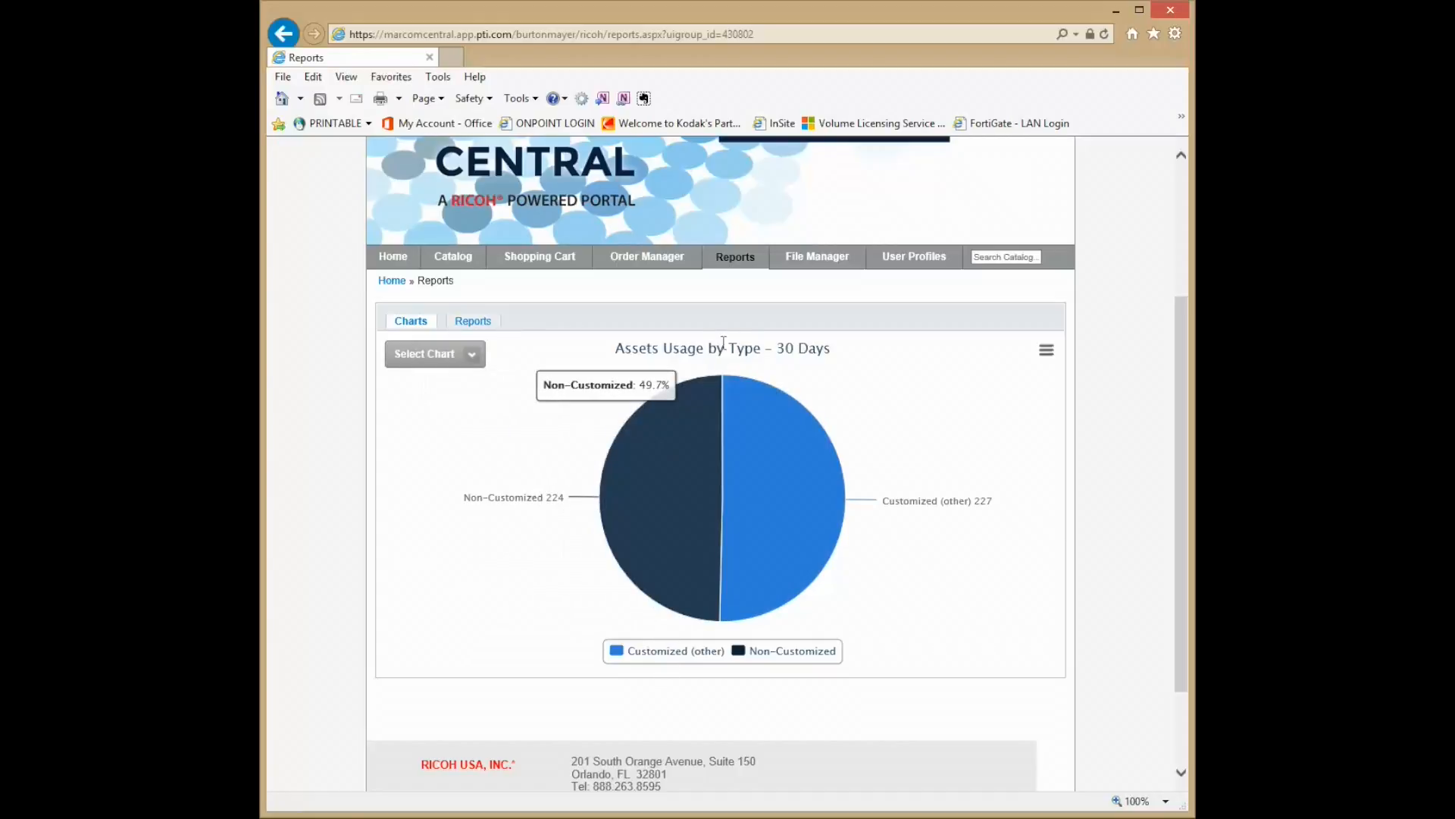
left_click(472, 354)
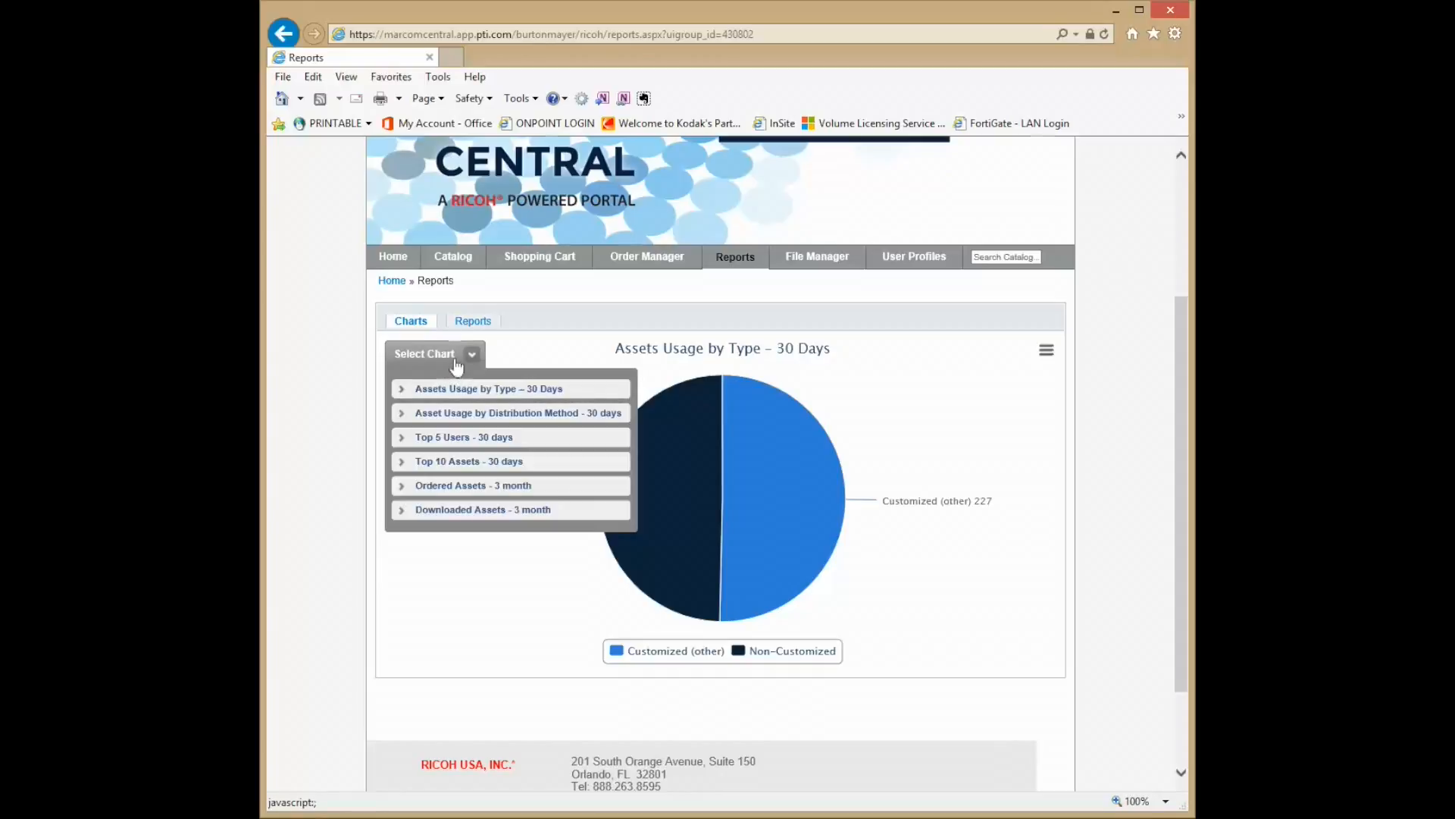
left_click(450, 356)
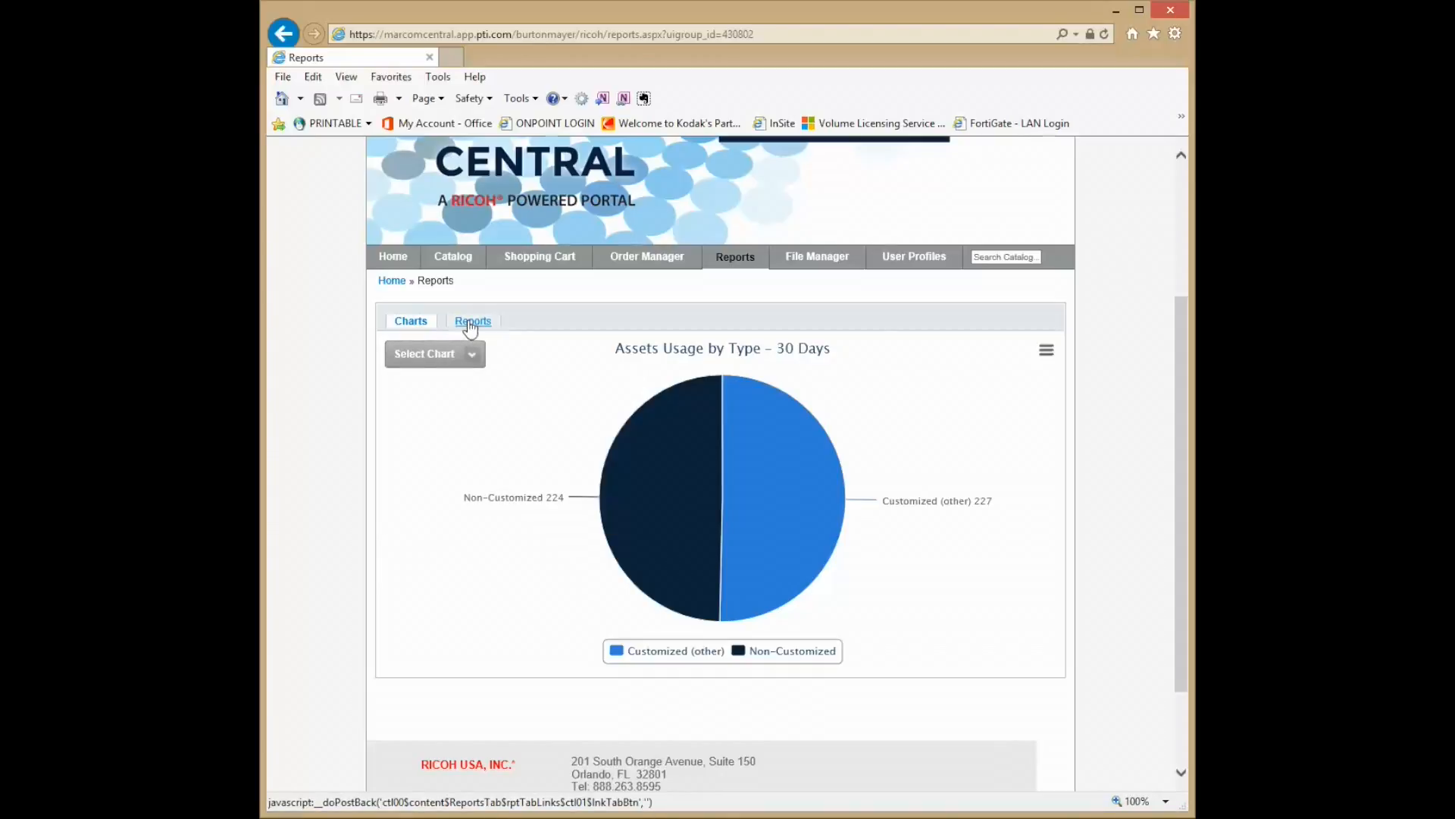
- Run the standard Product Catalog report with the start date set to 11/1/2015
left_click(470, 323)
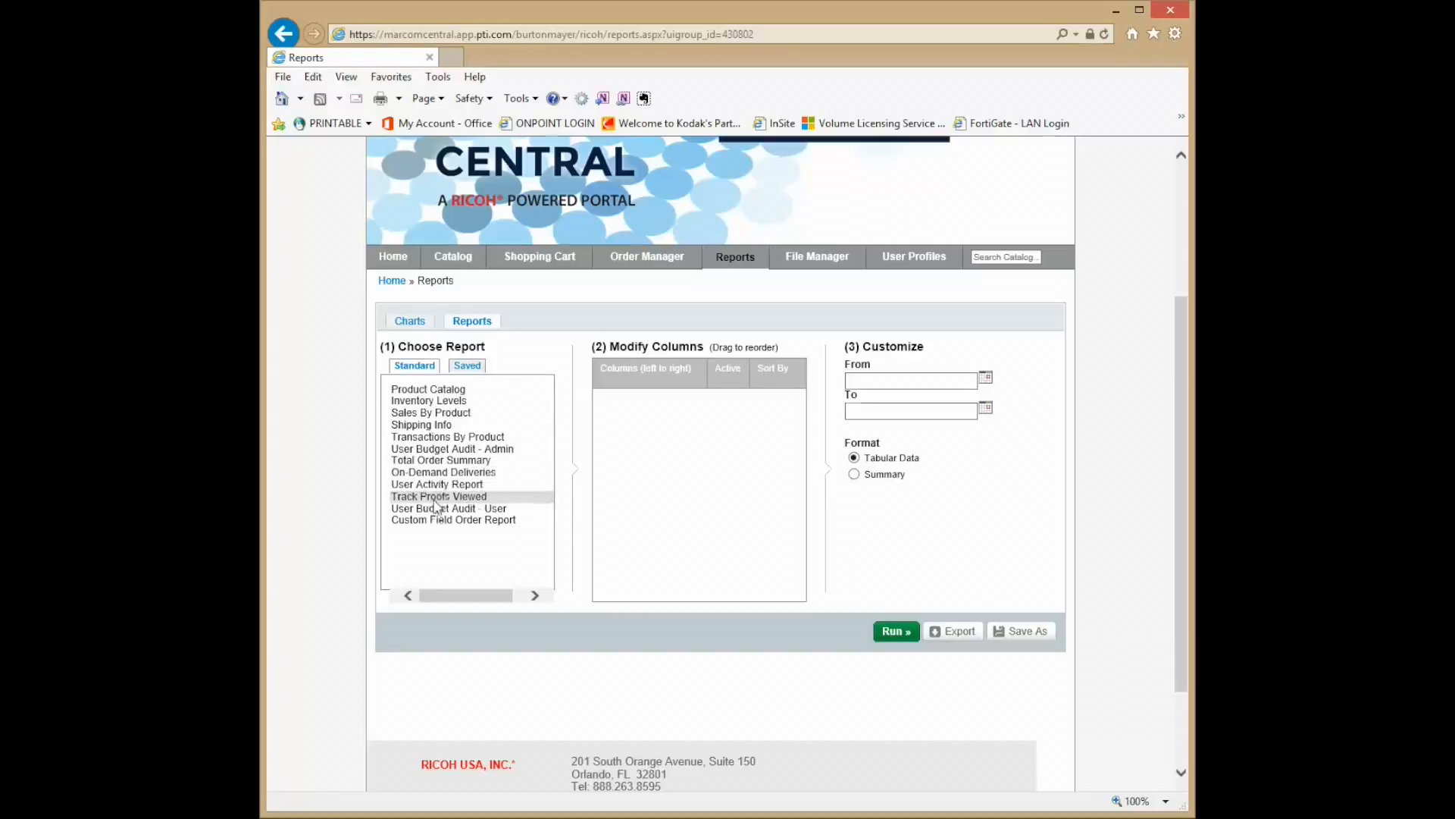
left_click(446, 390)
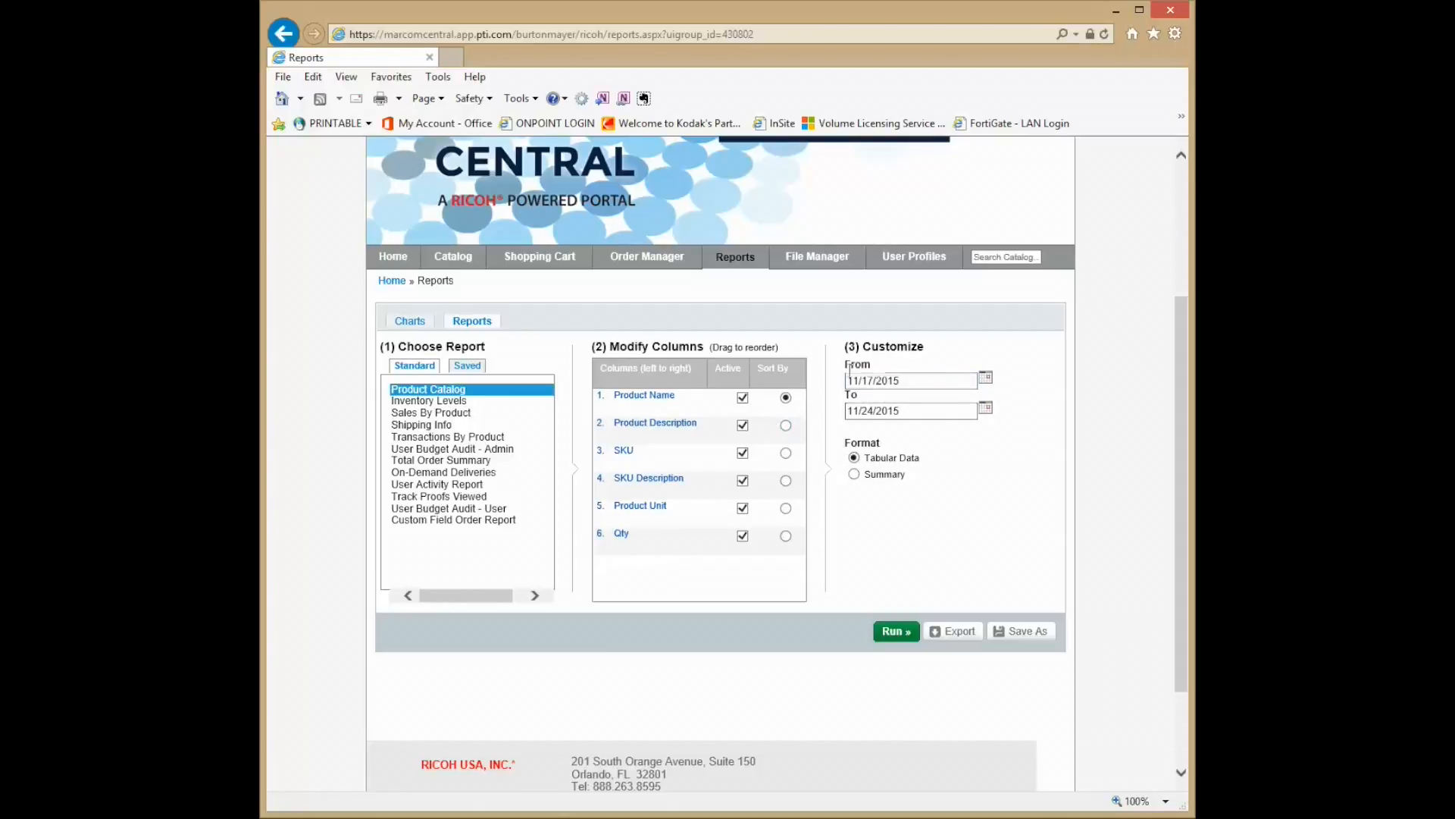
left_click(895, 381)
left_click(988, 381)
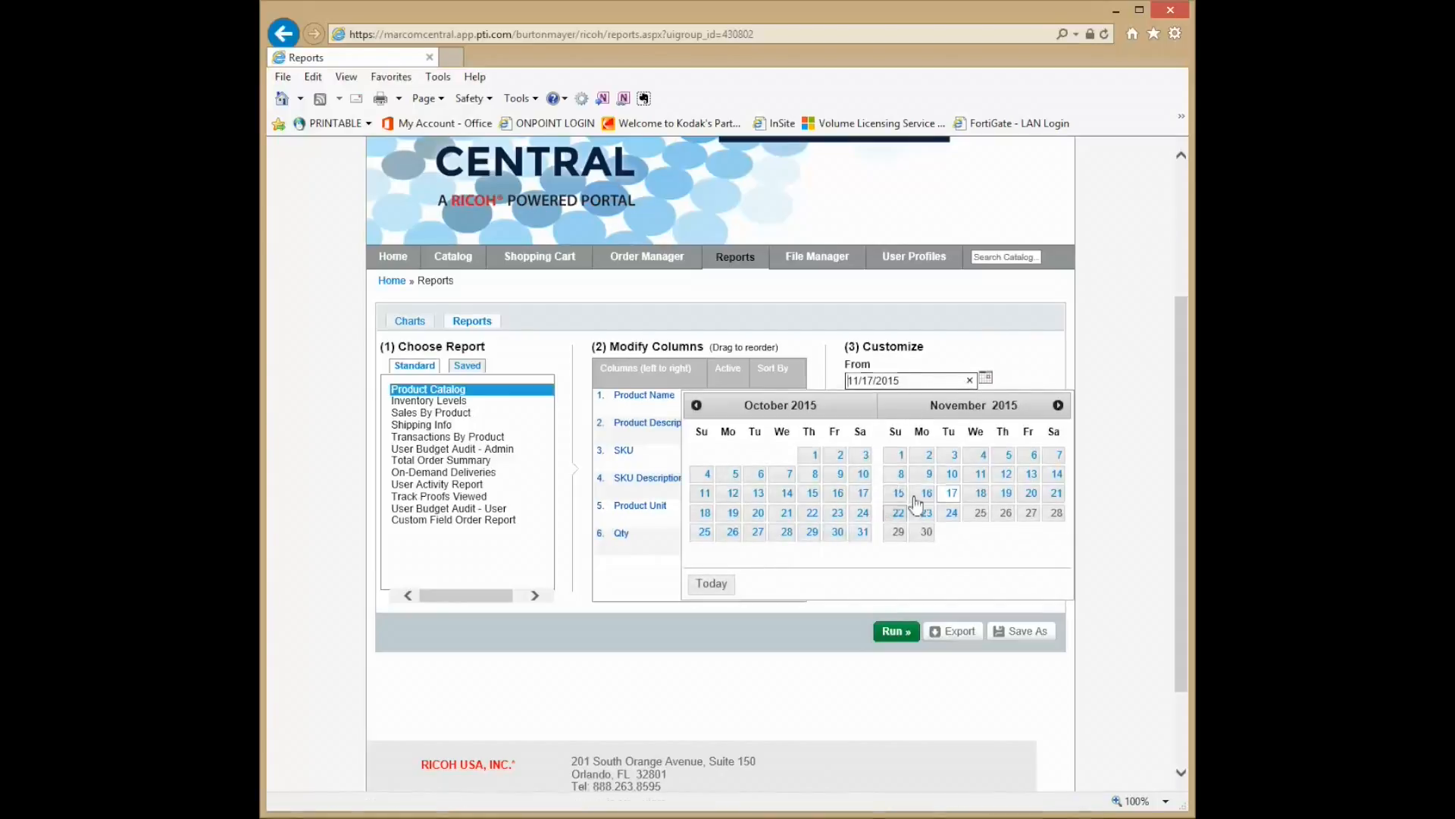
left_click(901, 454)
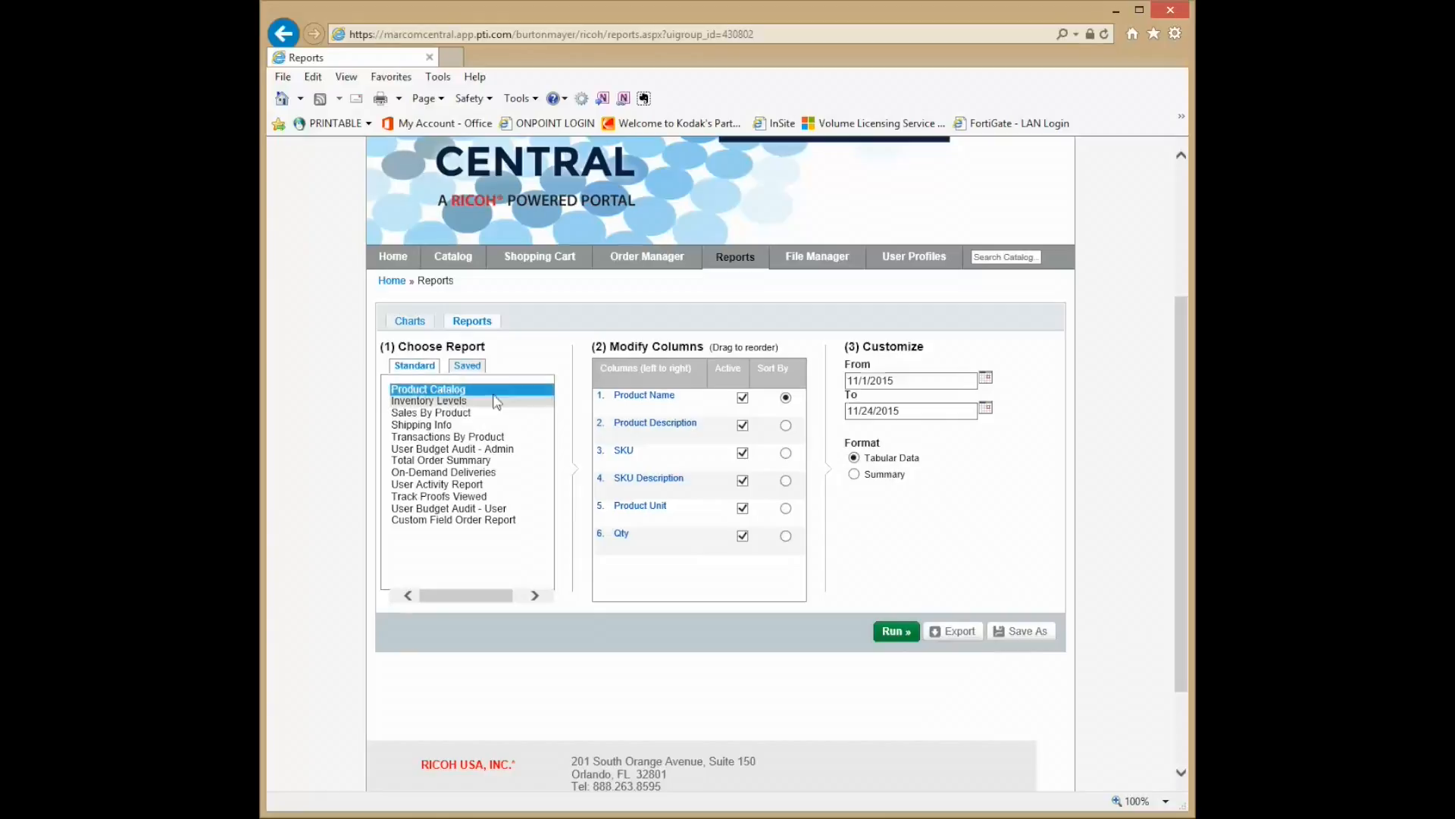
left_click(895, 631)
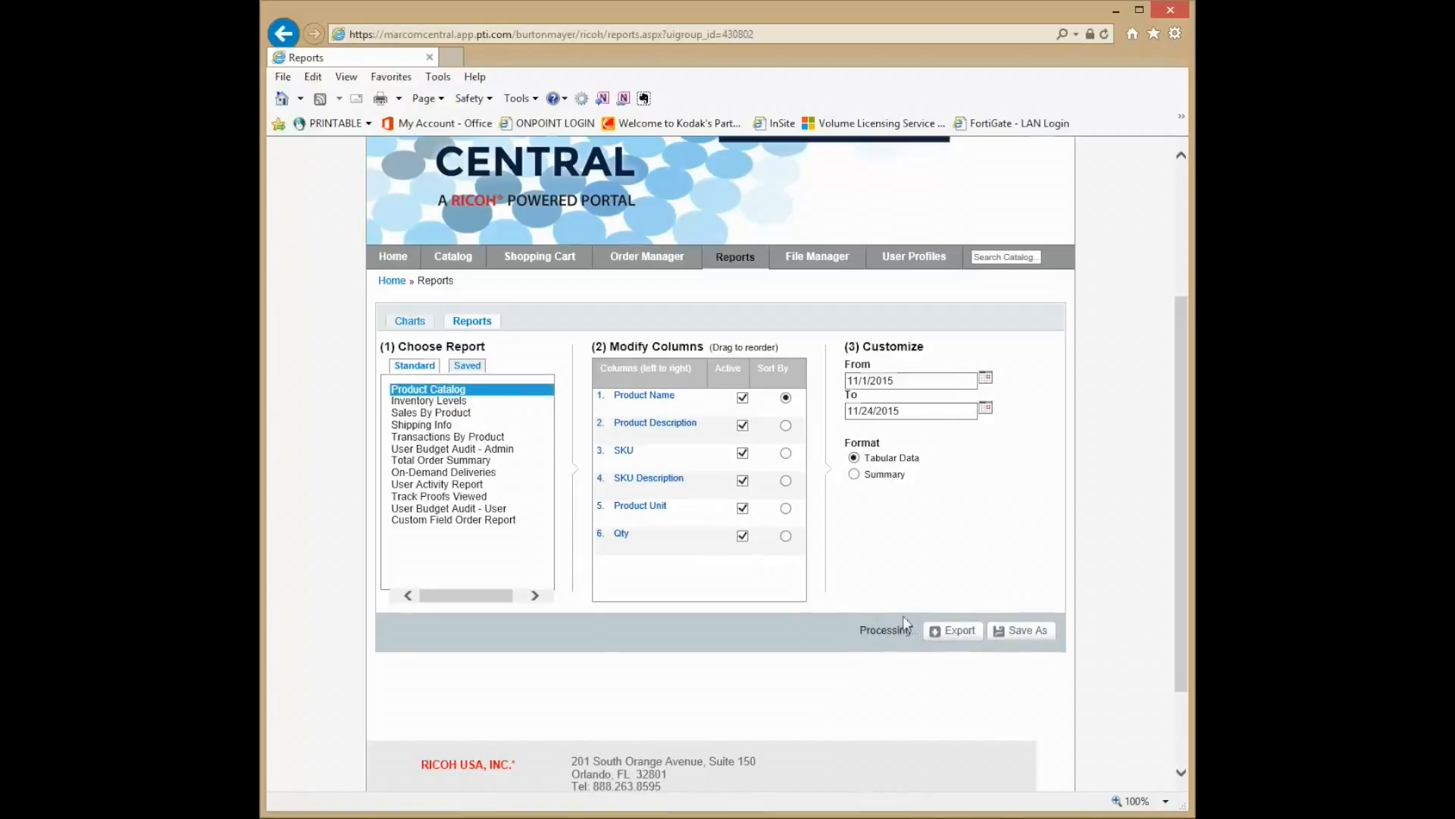
left_click_drag(1054, 383, 1056, 345)
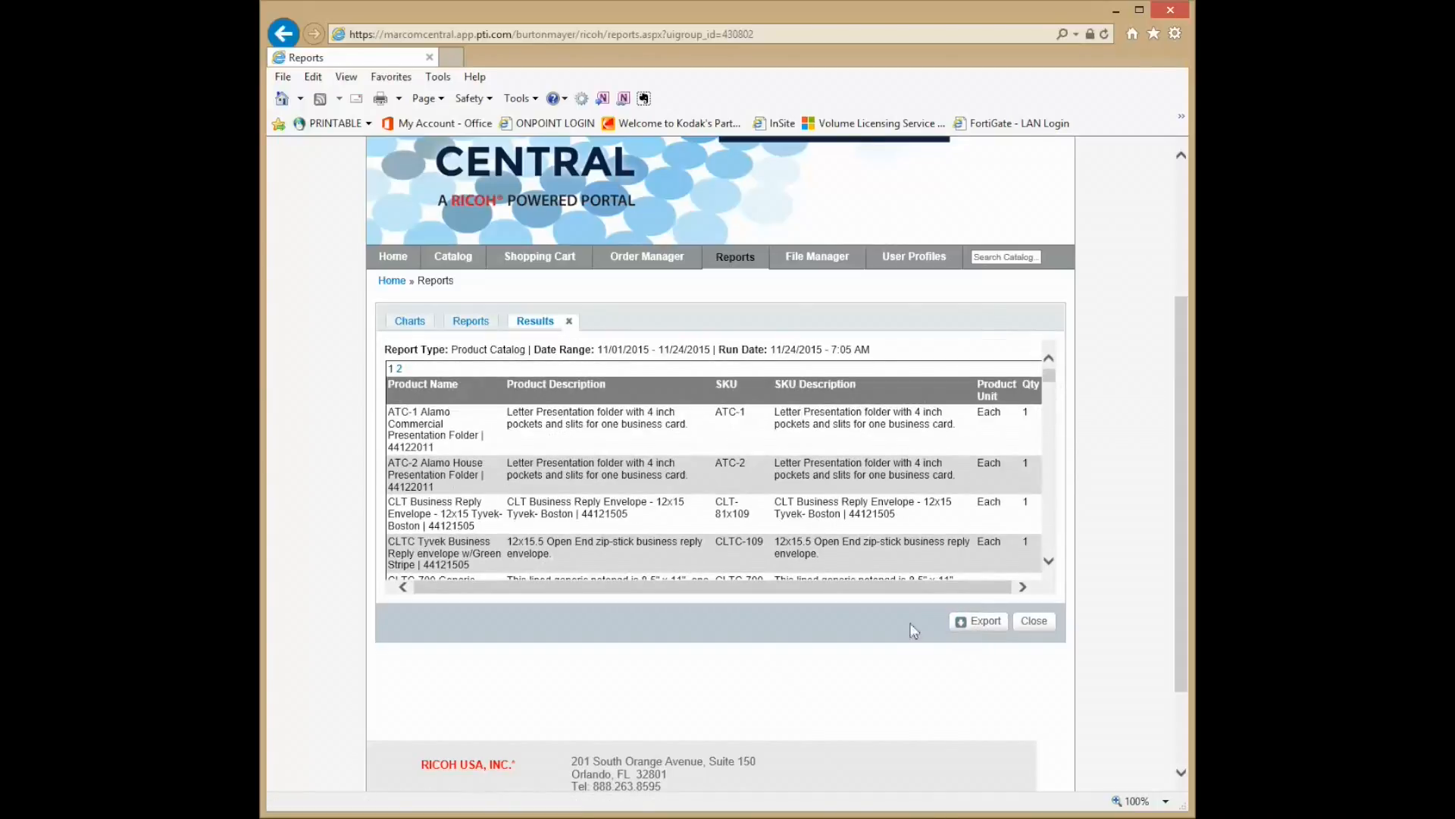
- Export the Product Catalog results as an Excel (.xlsx) file and open the exported workbook
left_click(980, 624)
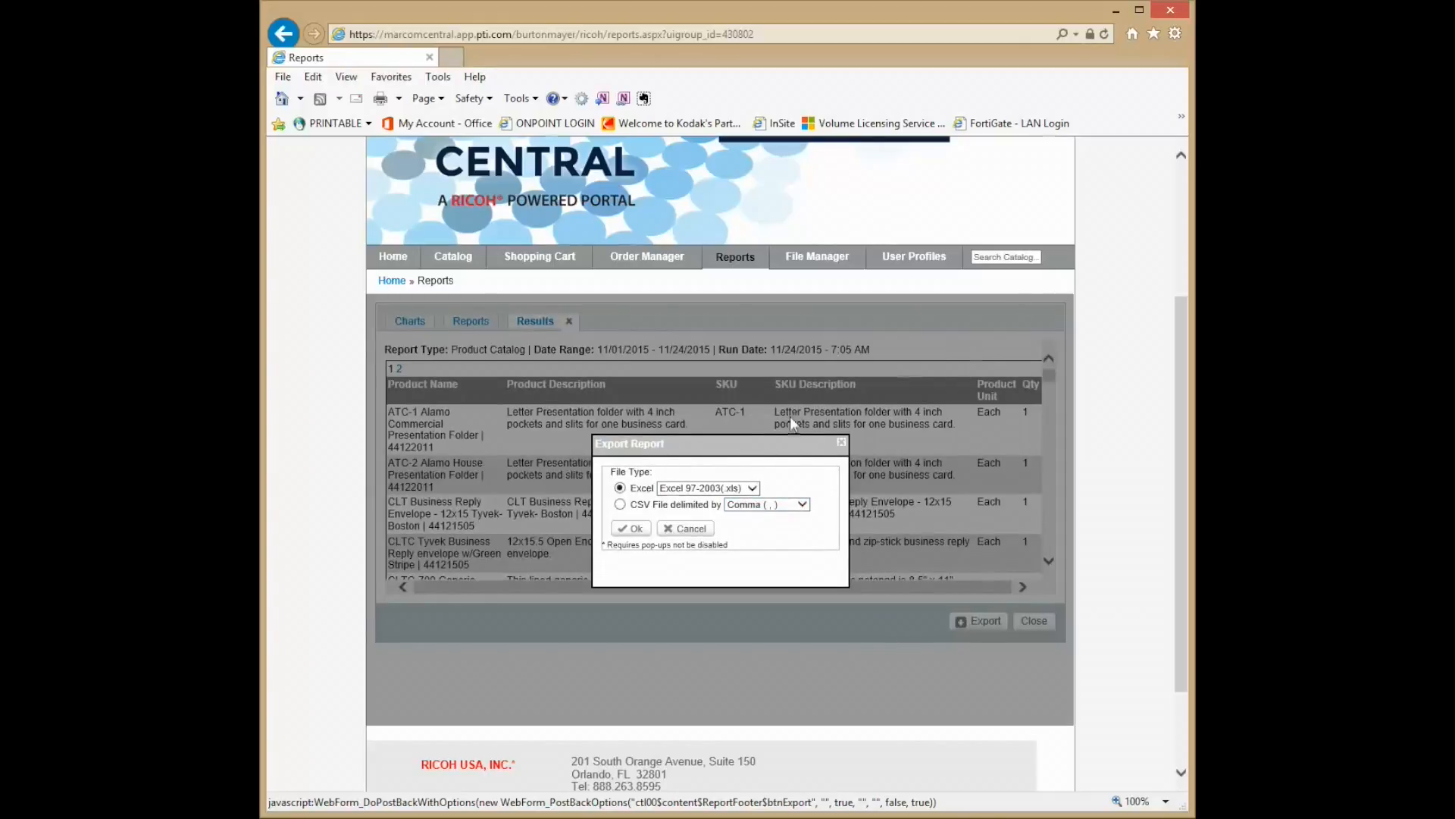
left_click(753, 490)
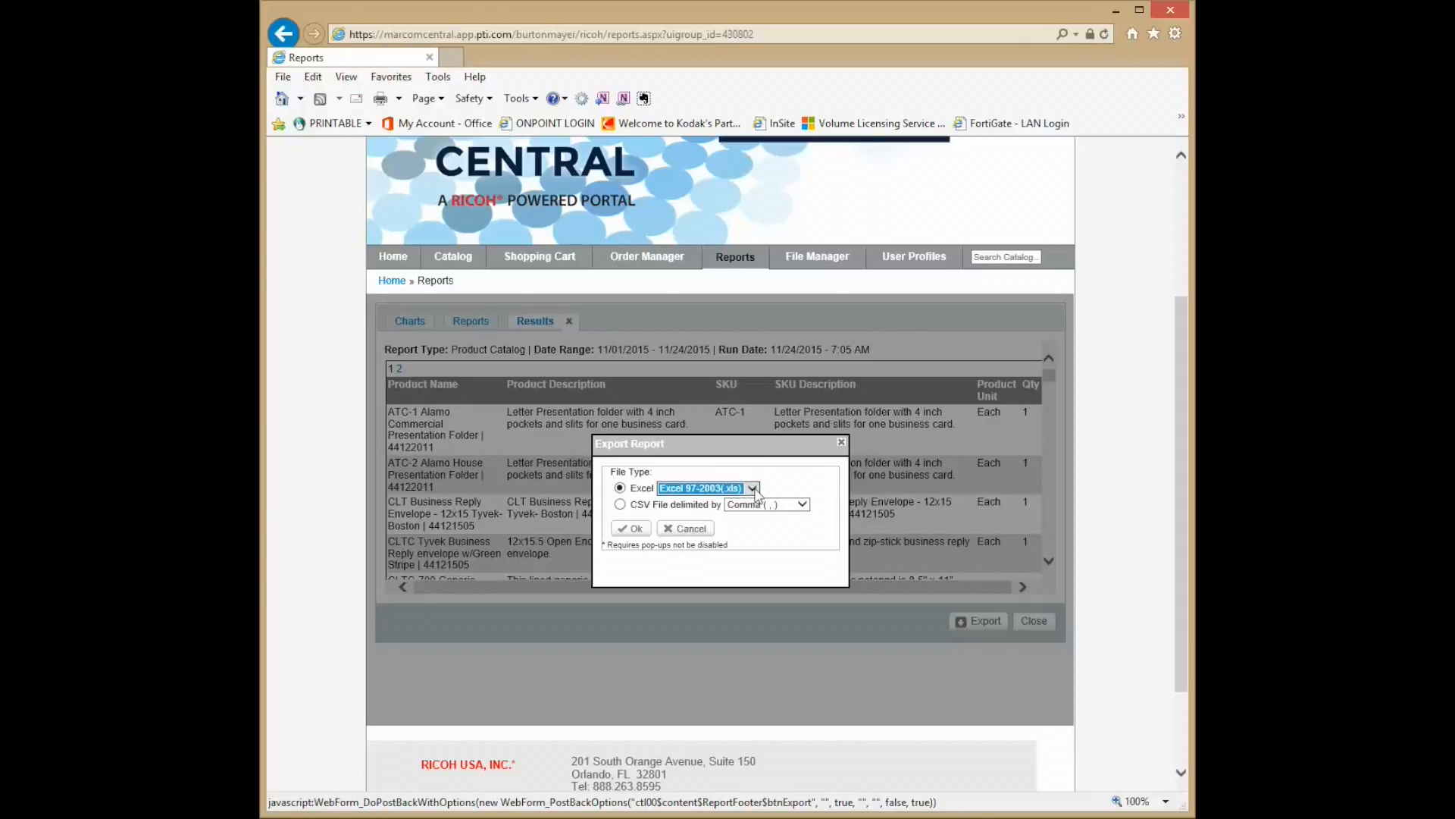
left_click(755, 490)
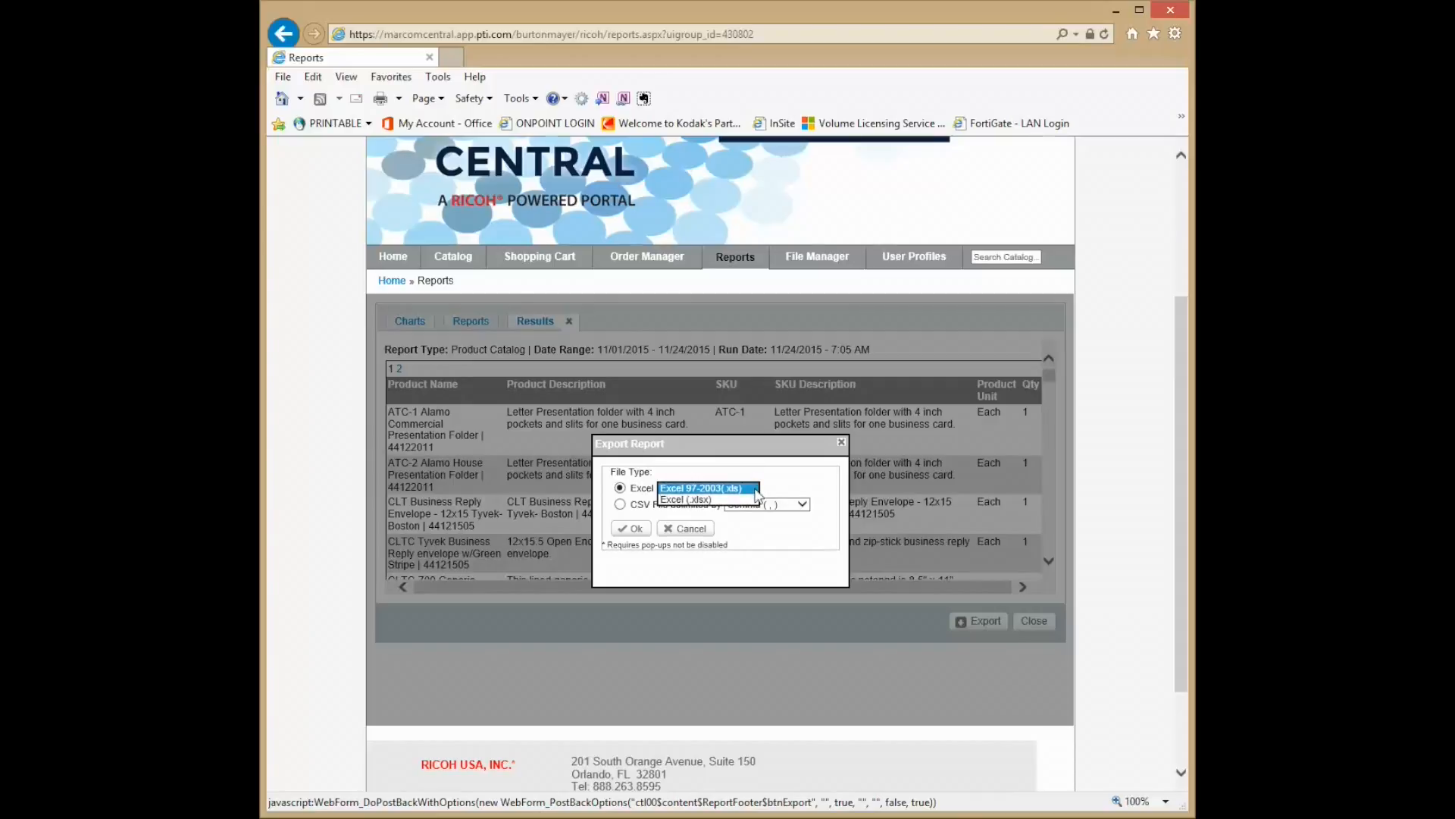
left_click(690, 501)
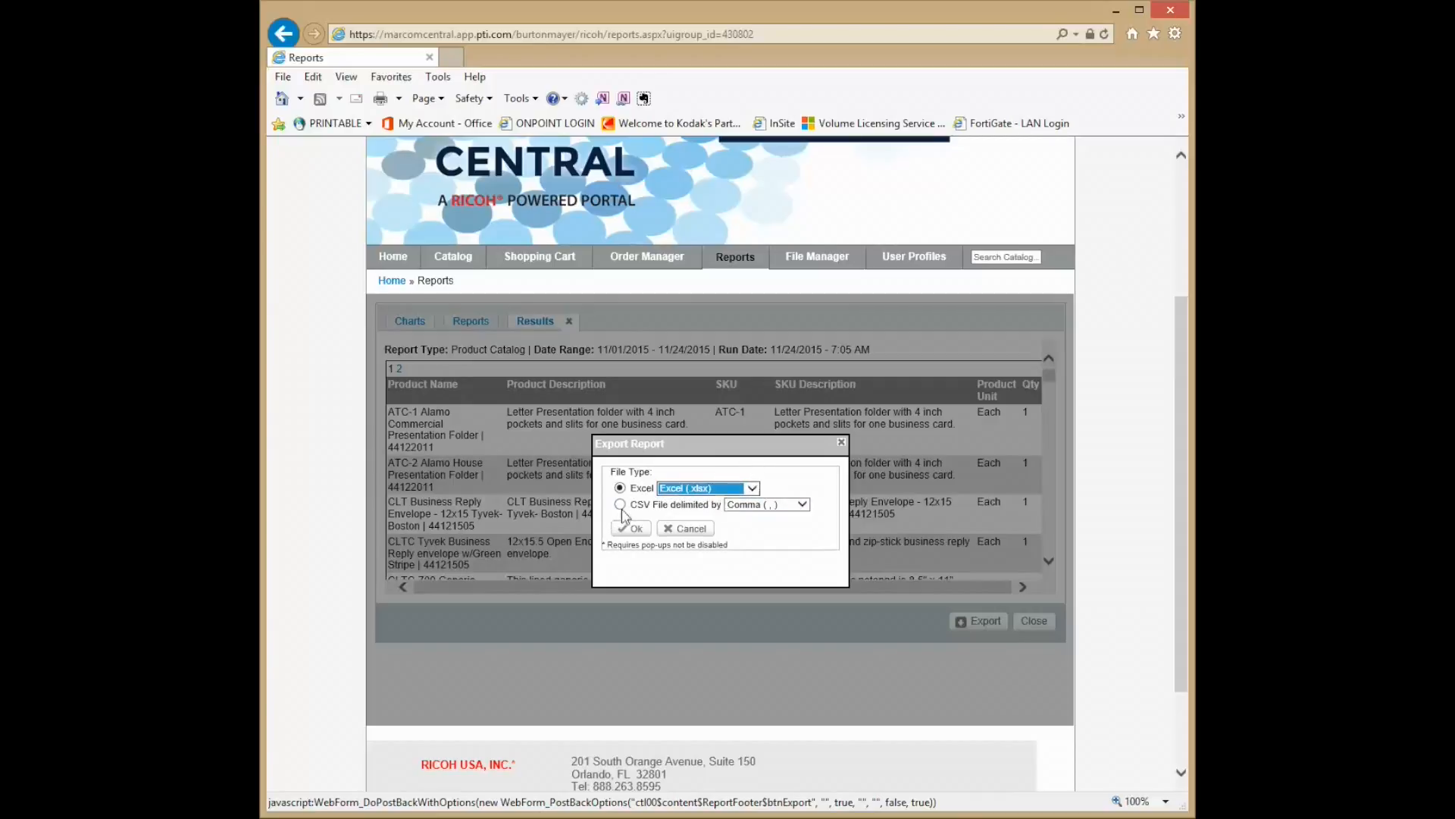
left_click(802, 505)
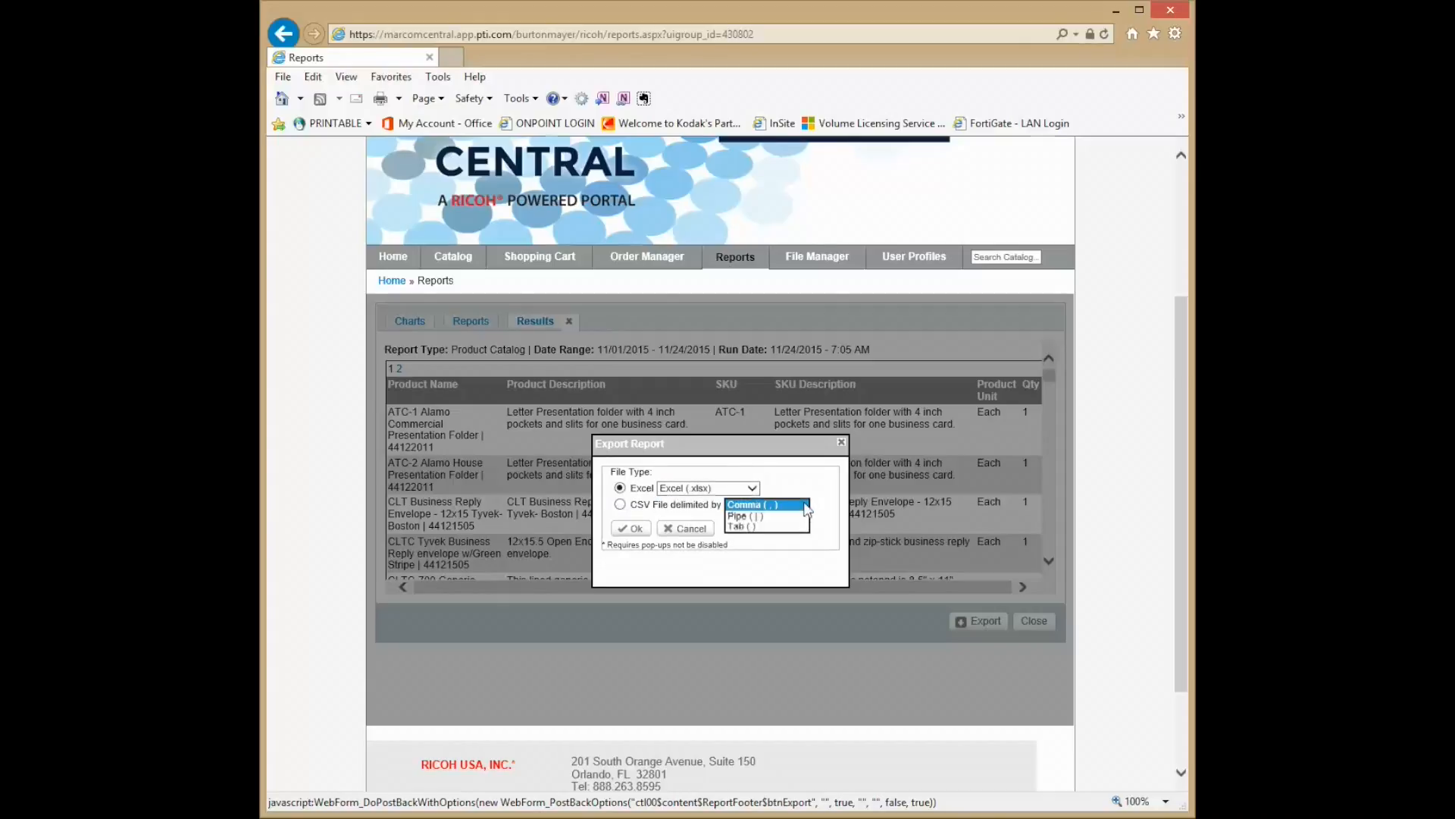
left_click(804, 505)
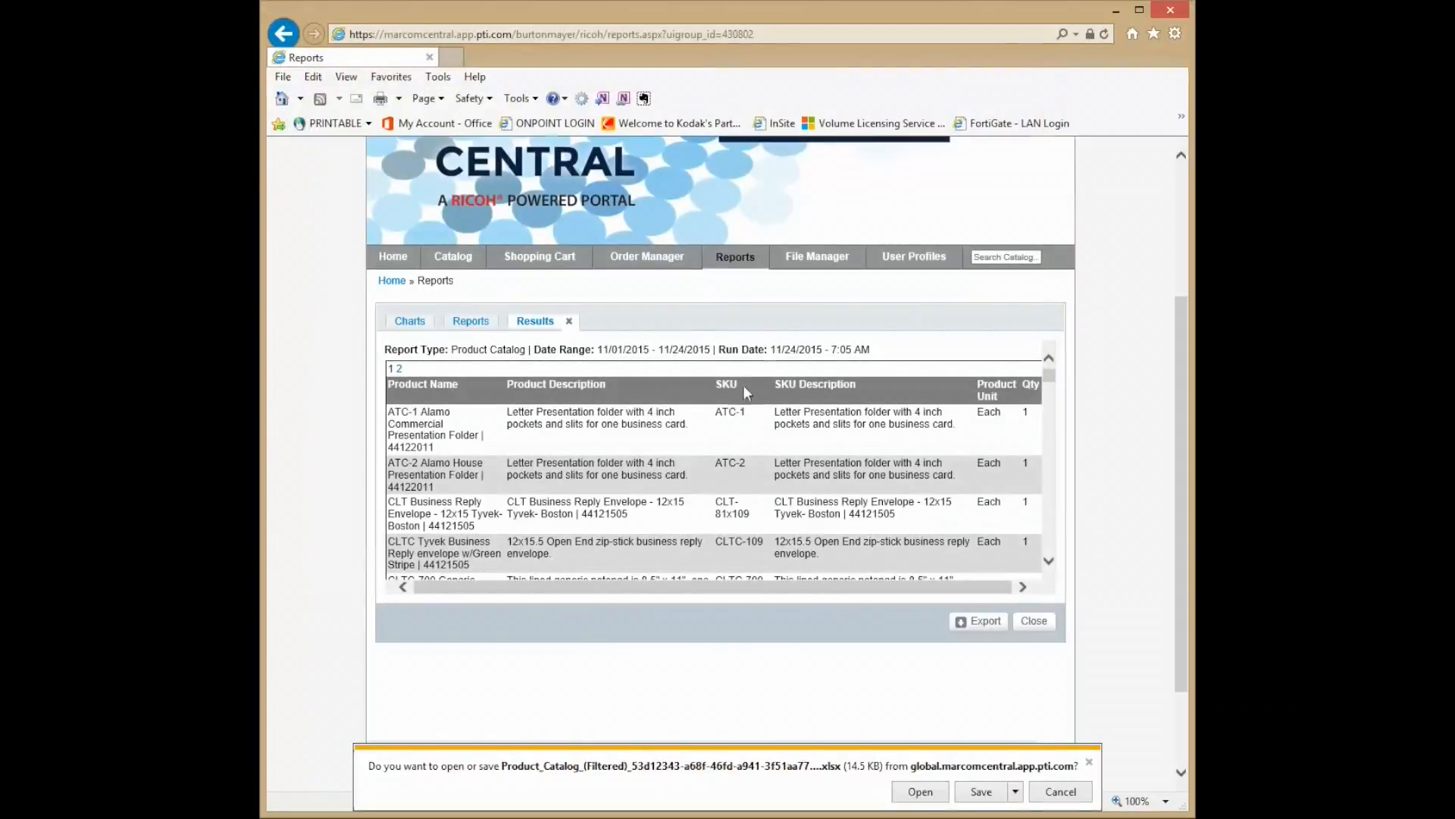
left_click(945, 795)
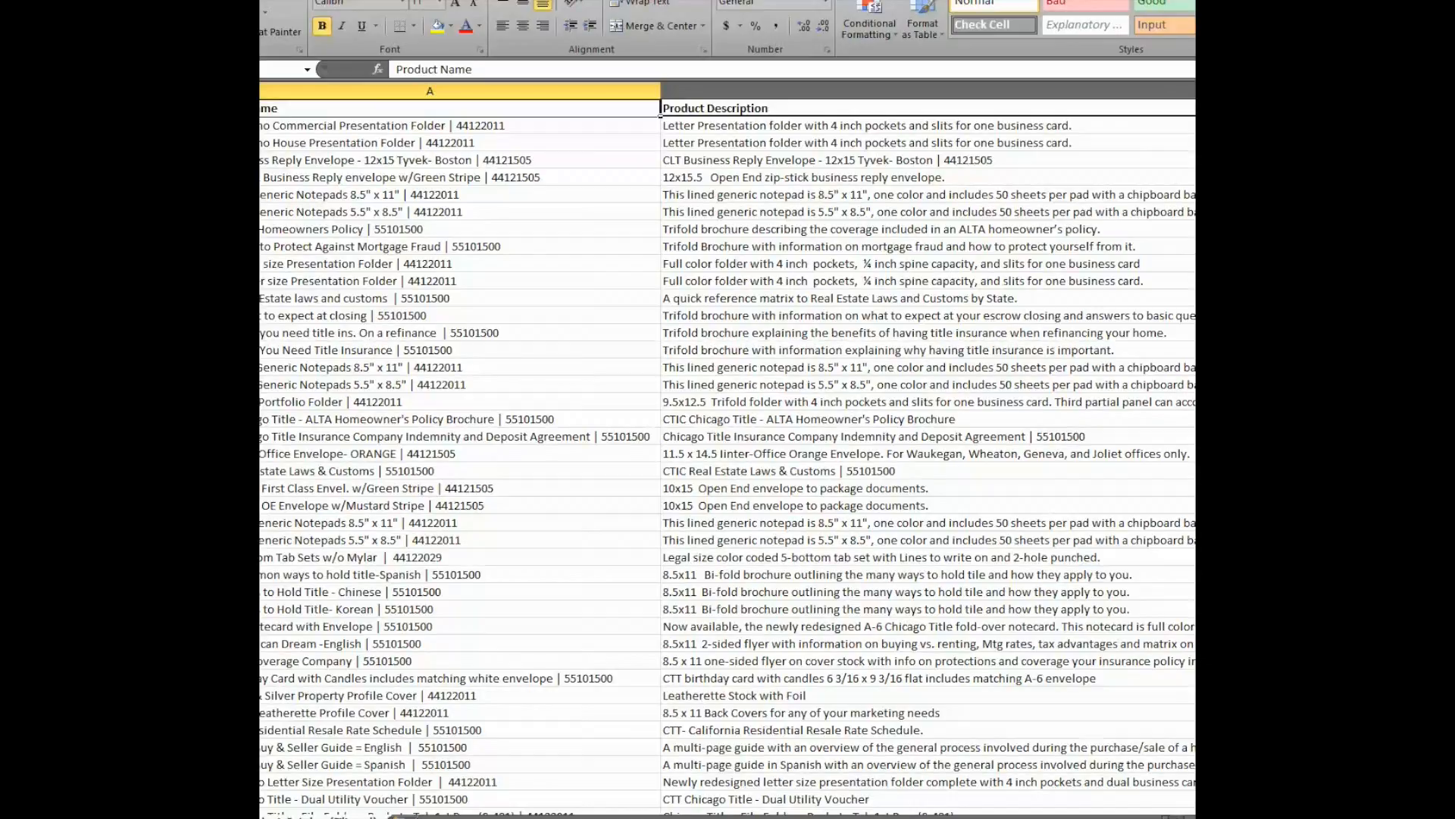
- Take the Excel window out of full size, and move and enlarge it to cover the browser window
key("super+Down")
left_click_drag(1302, 0, 573, 24)
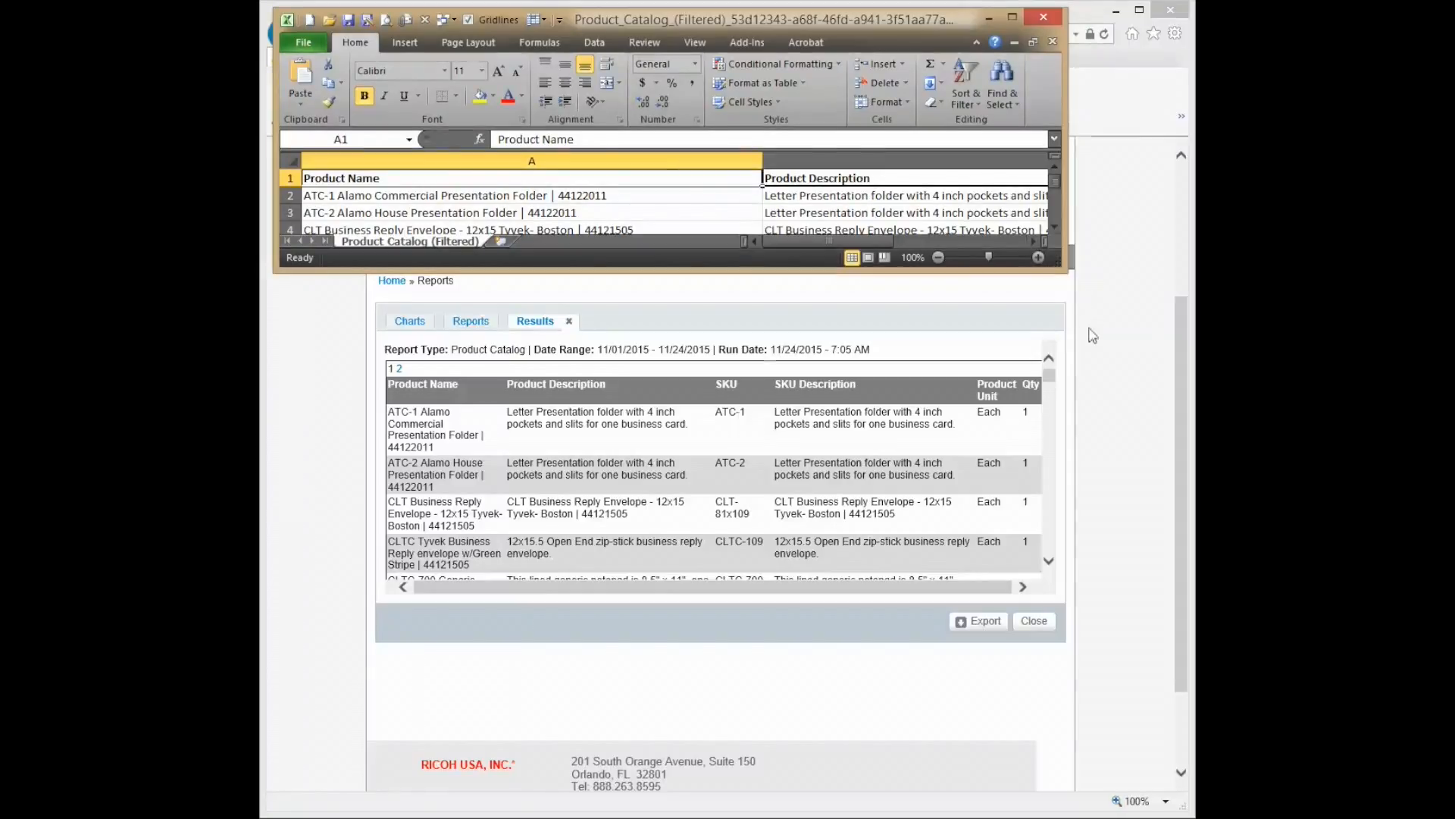
left_click_drag(1060, 267, 1181, 815)
left_click_drag(887, 790, 856, 784)
- Look through the product rows in the exported workbook and return to the first row
scroll(859, 502, "down", 20)
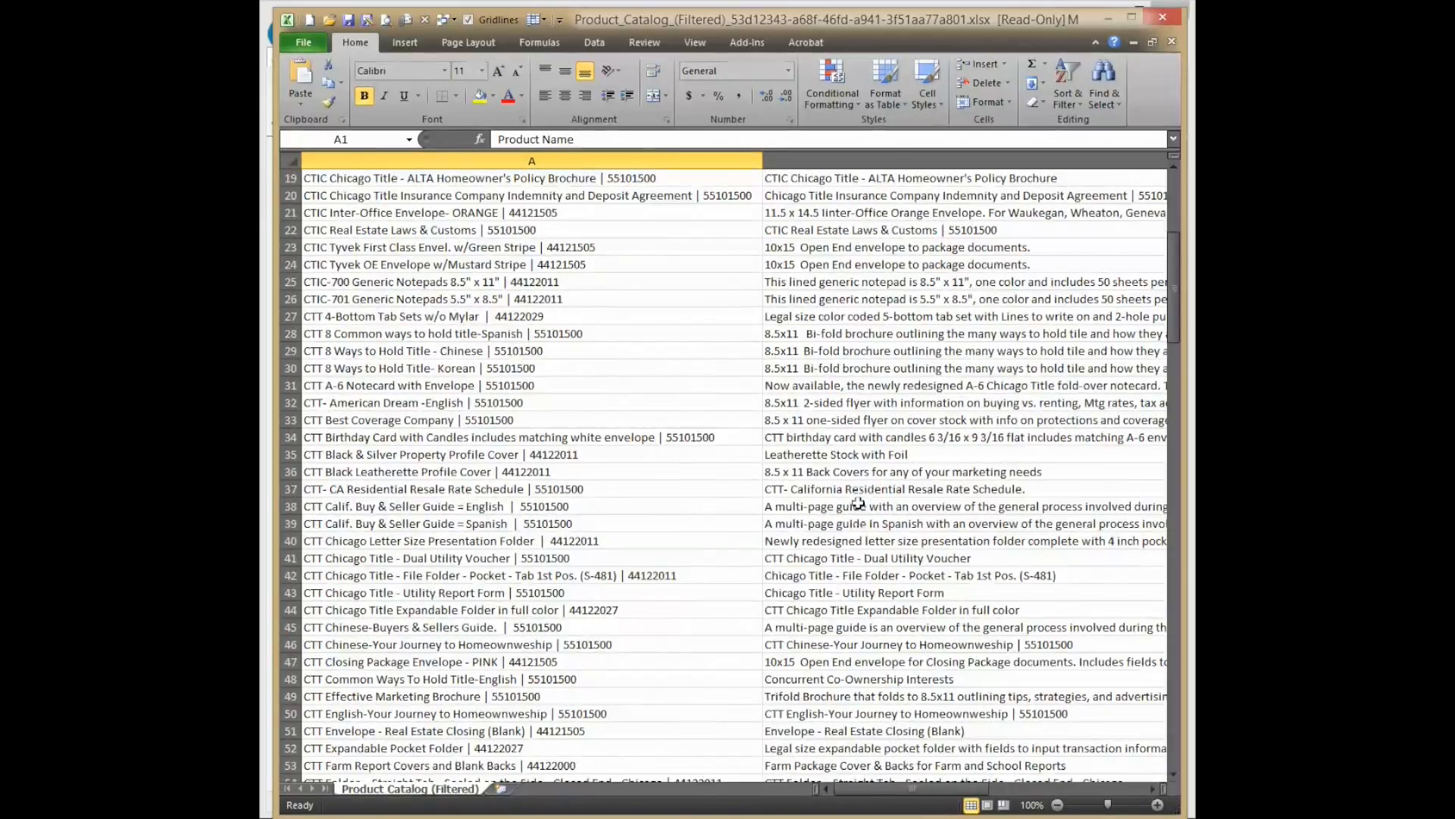
scroll(859, 498, "down", 20)
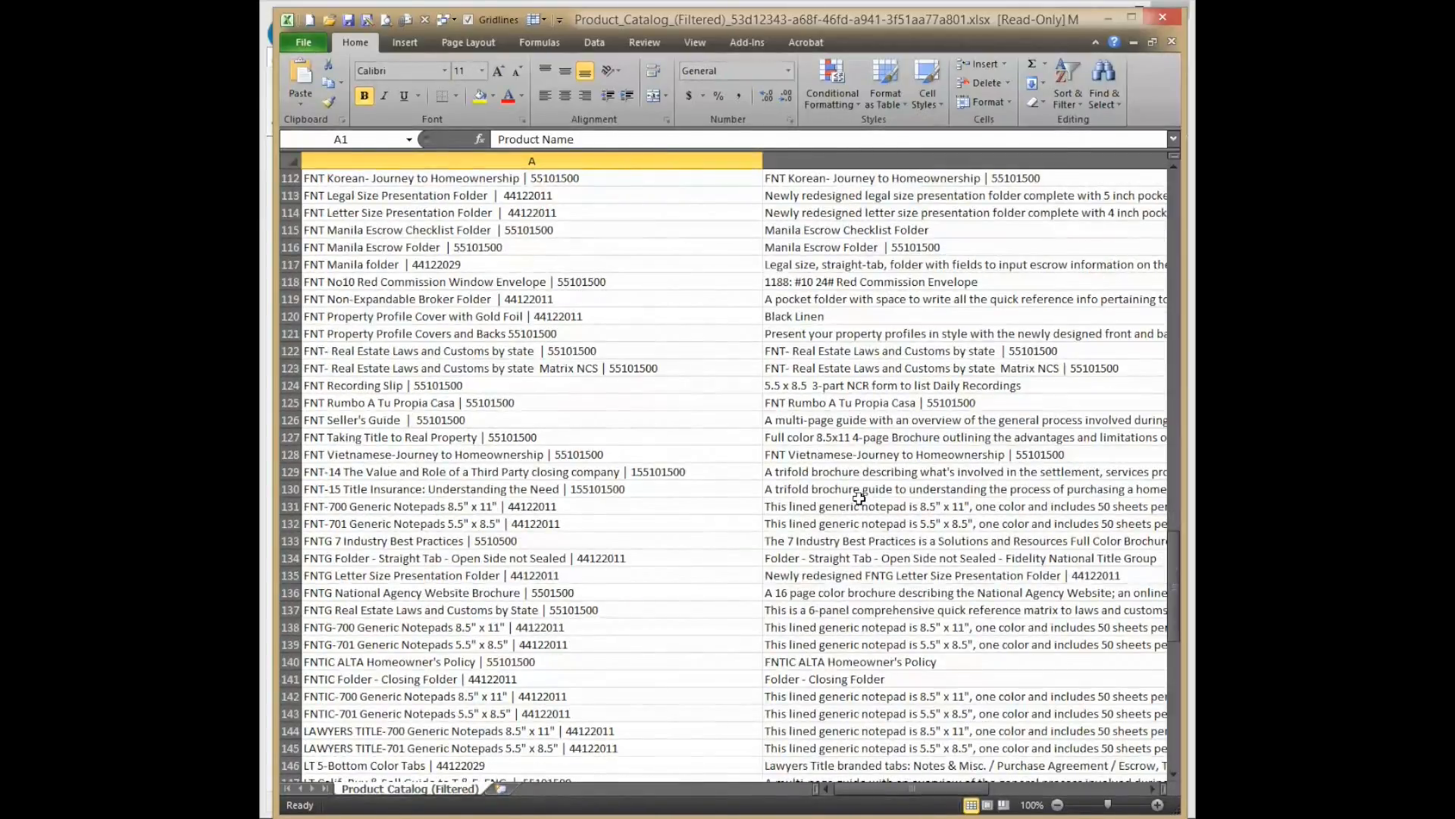
scroll(859, 493, "up", 17)
scroll(859, 493, "up", 2)
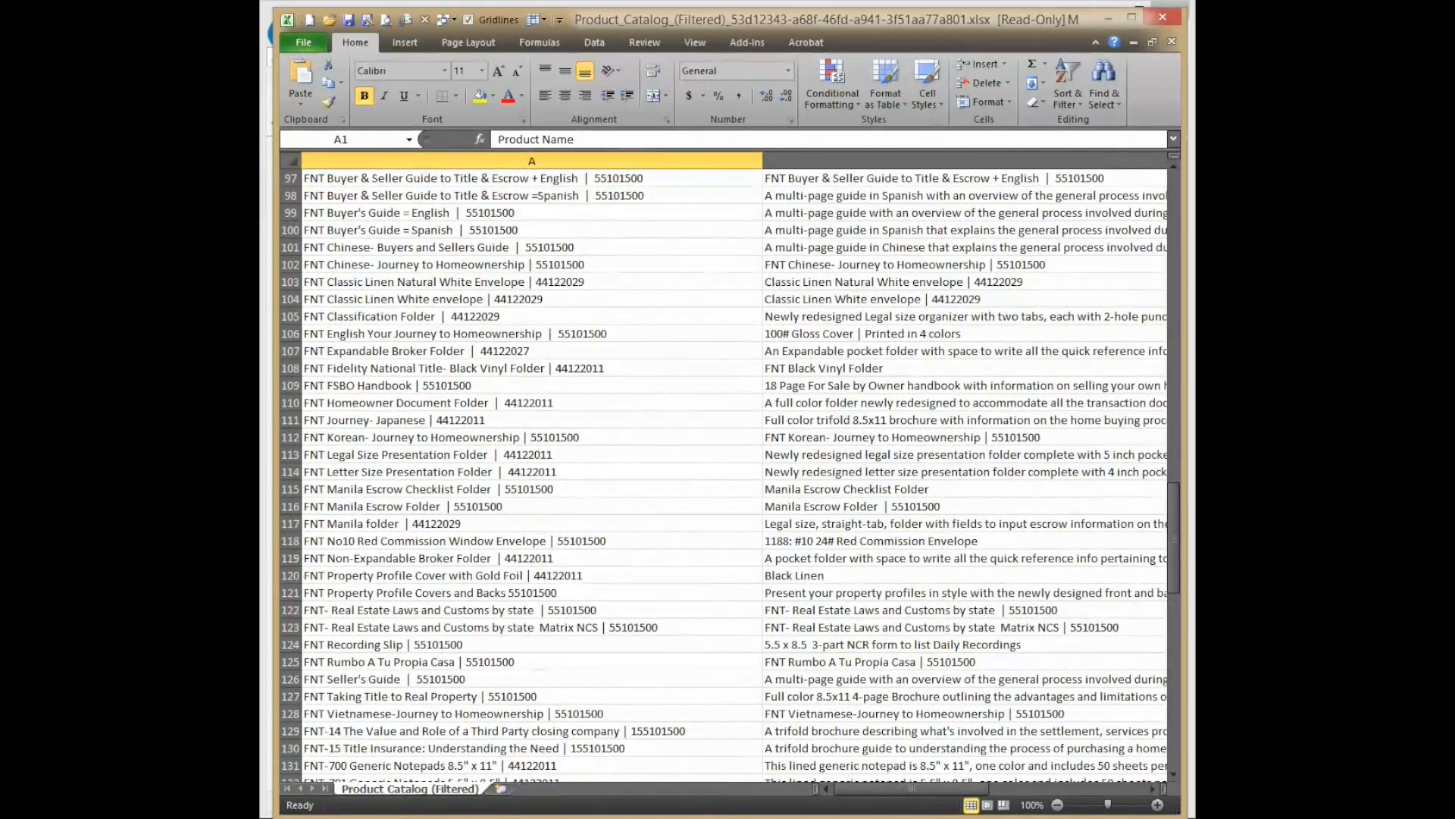
left_click_drag(1174, 512, 1174, 198)
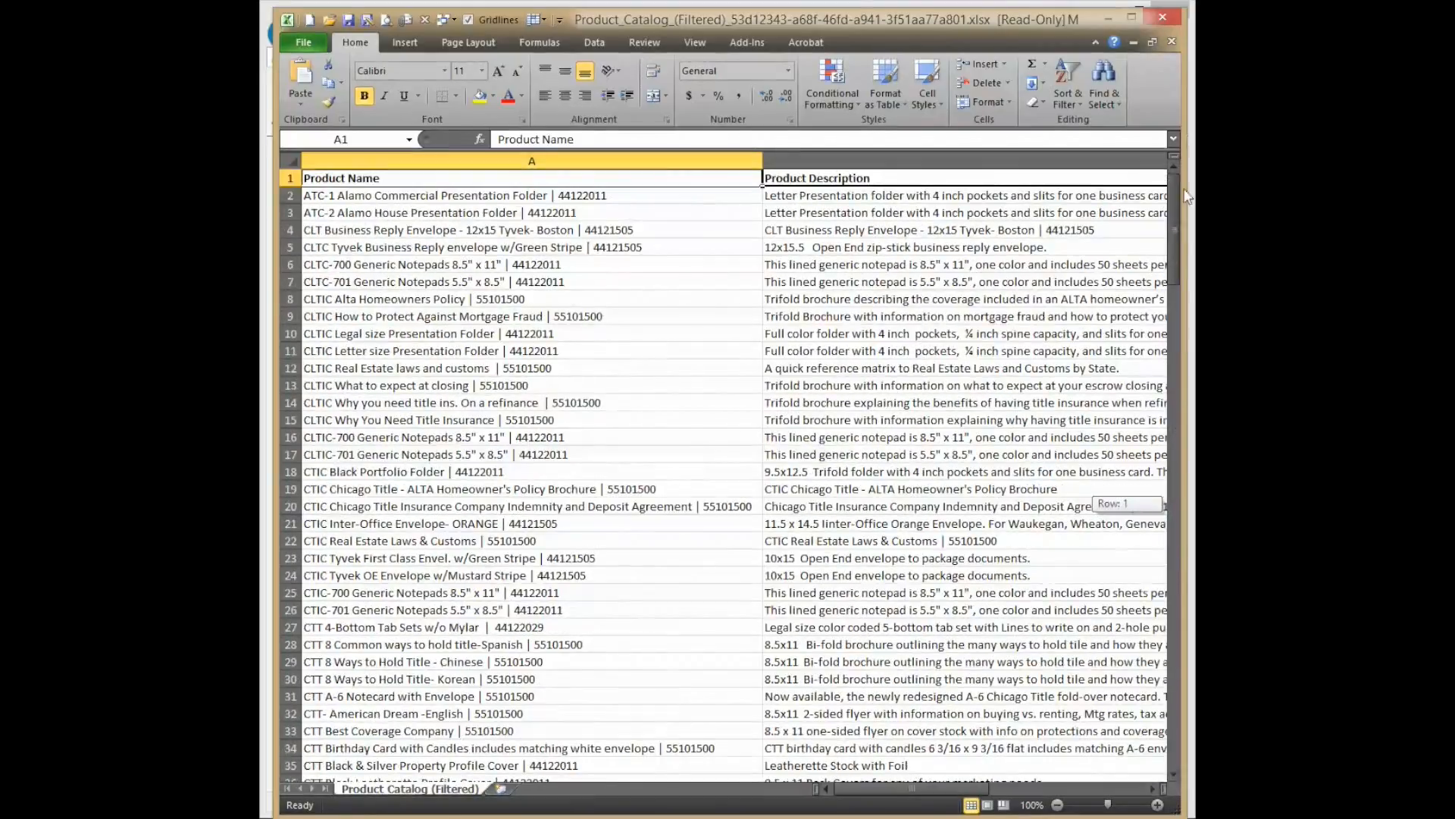
- Close the exported workbook and the Product Catalog report results
left_click(1163, 21)
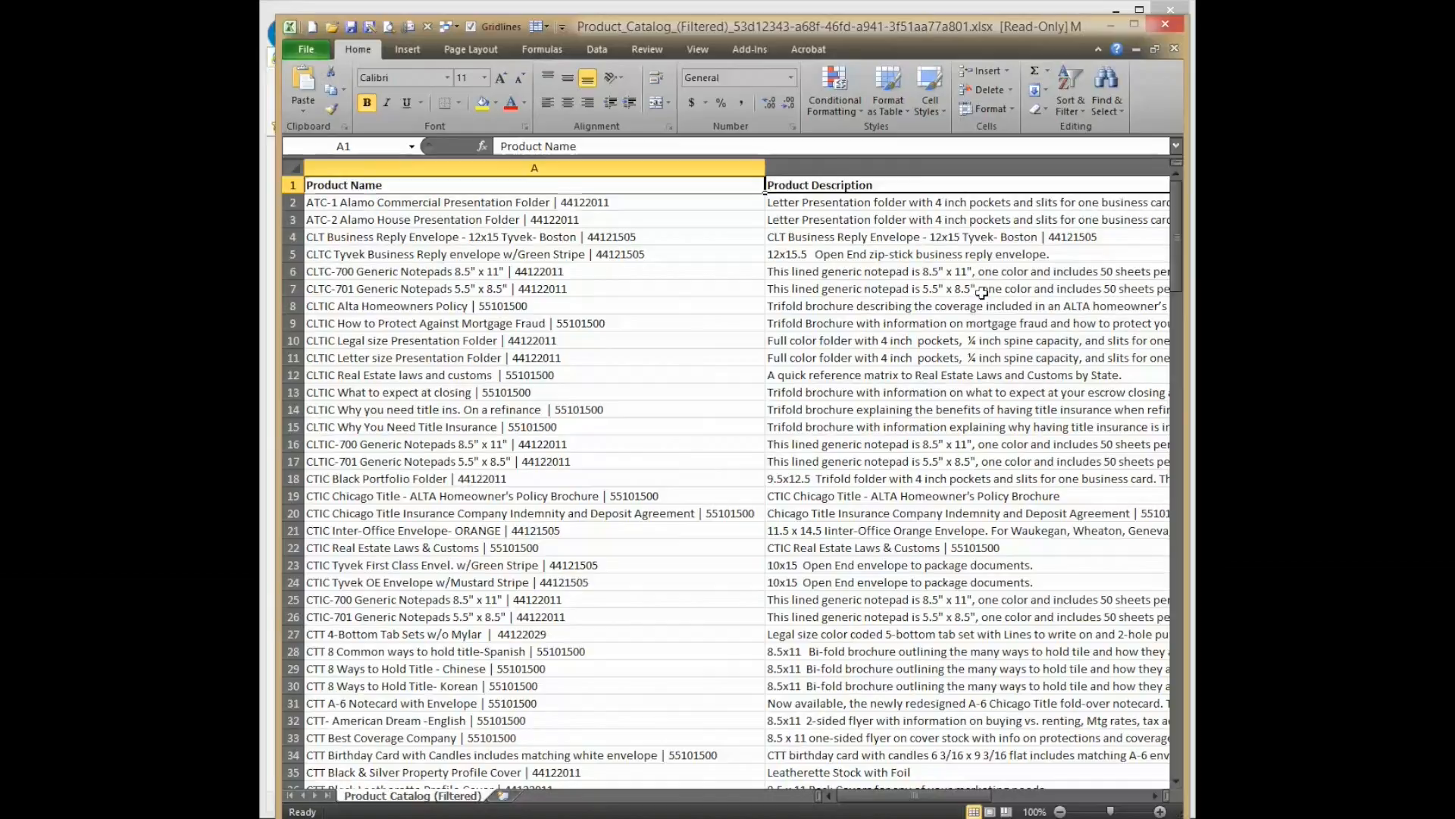
left_click(1165, 25)
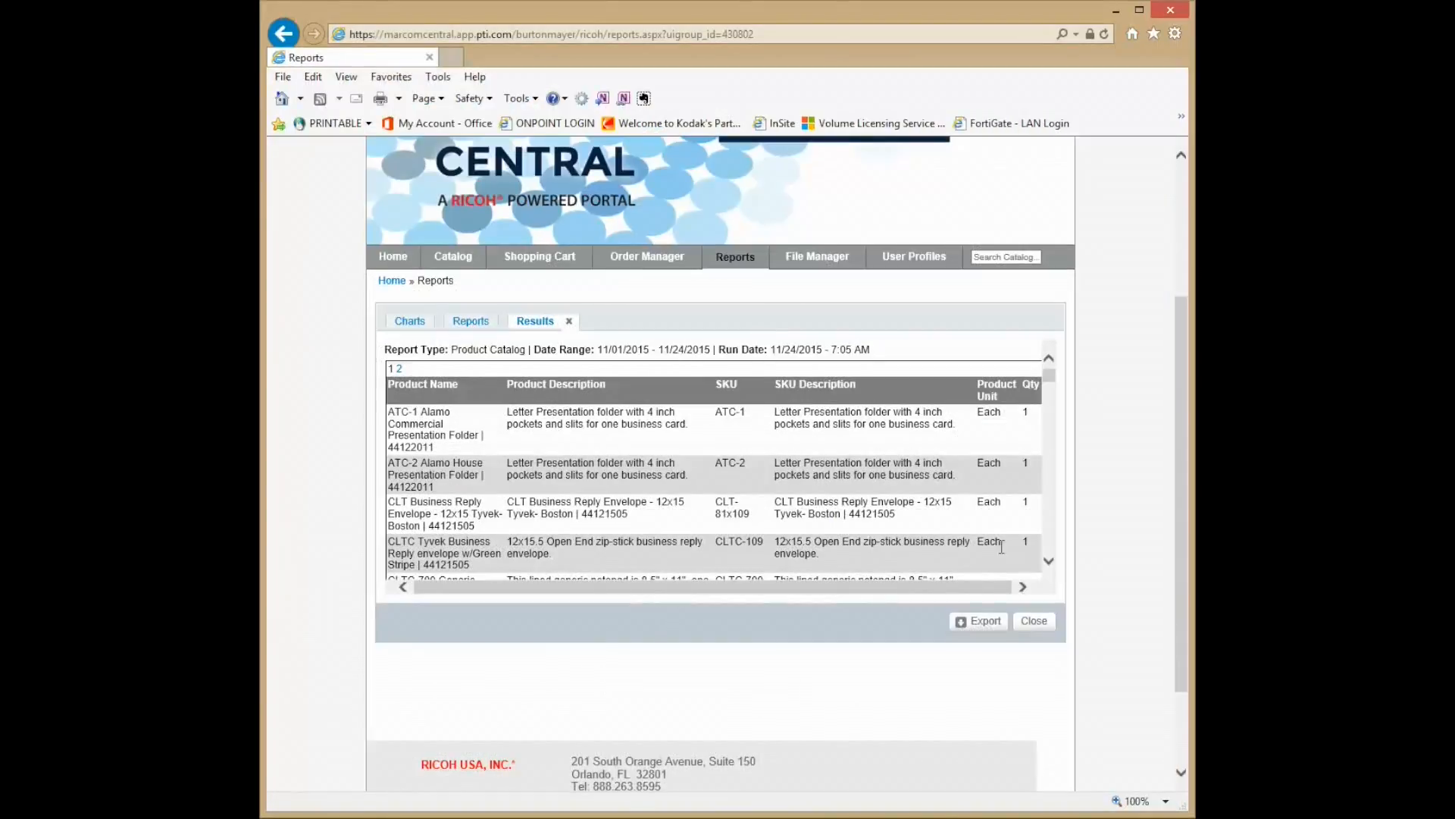
left_click(1034, 621)
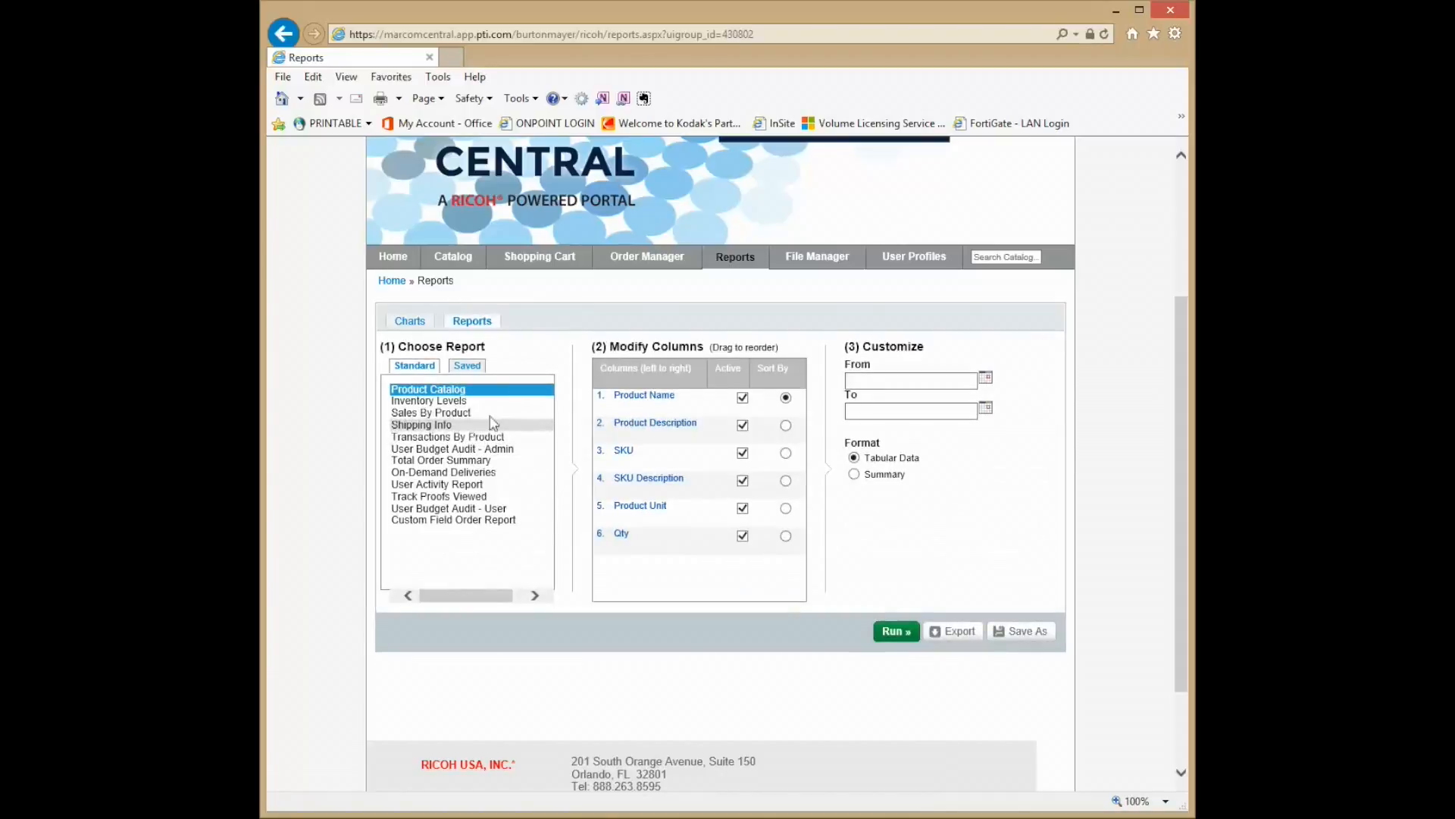
- Examine the columns offered by the standard reports from Inventory Levels through User Budget Audit - Admin
left_click(451, 403)
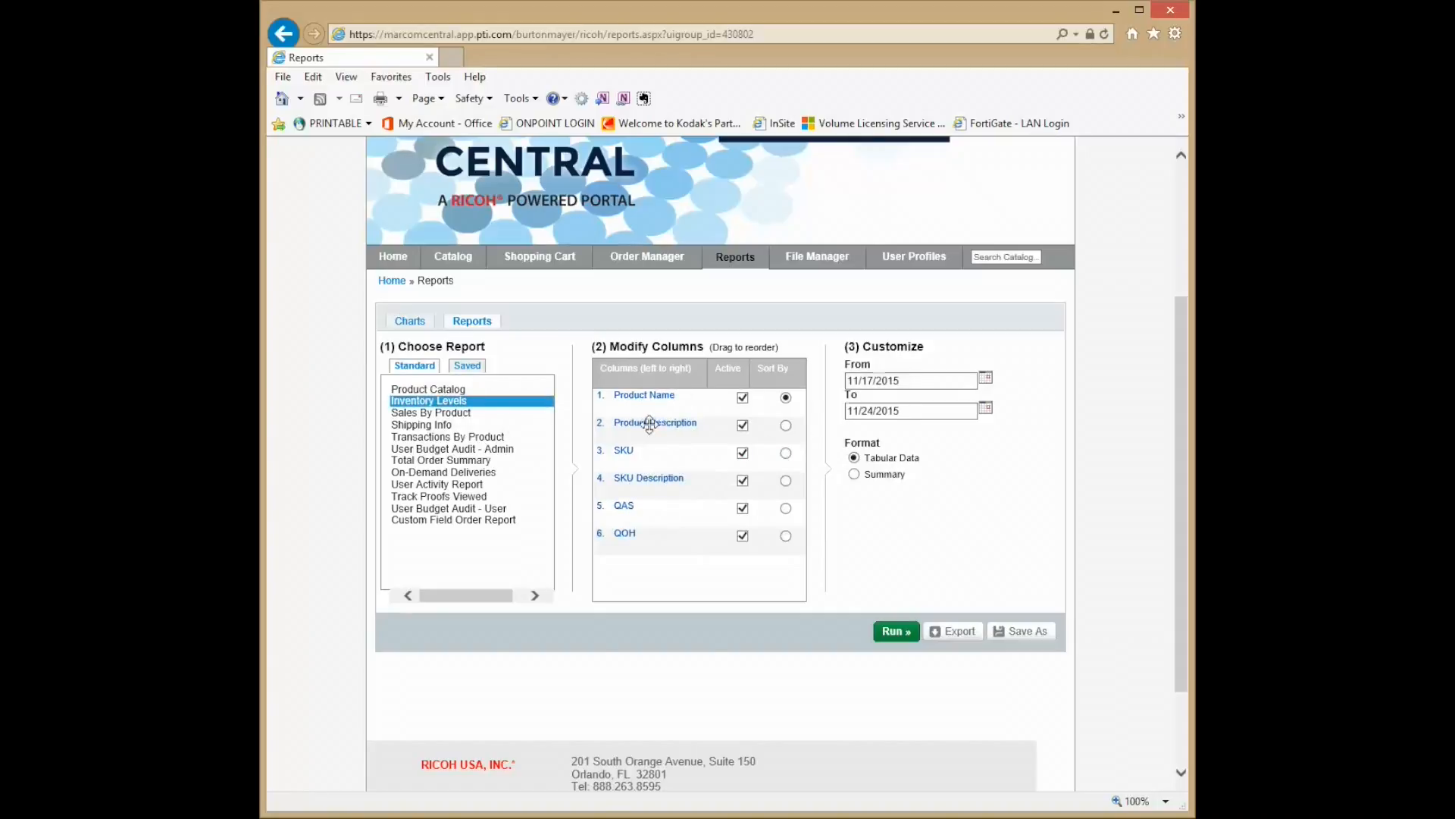
left_click(409, 414)
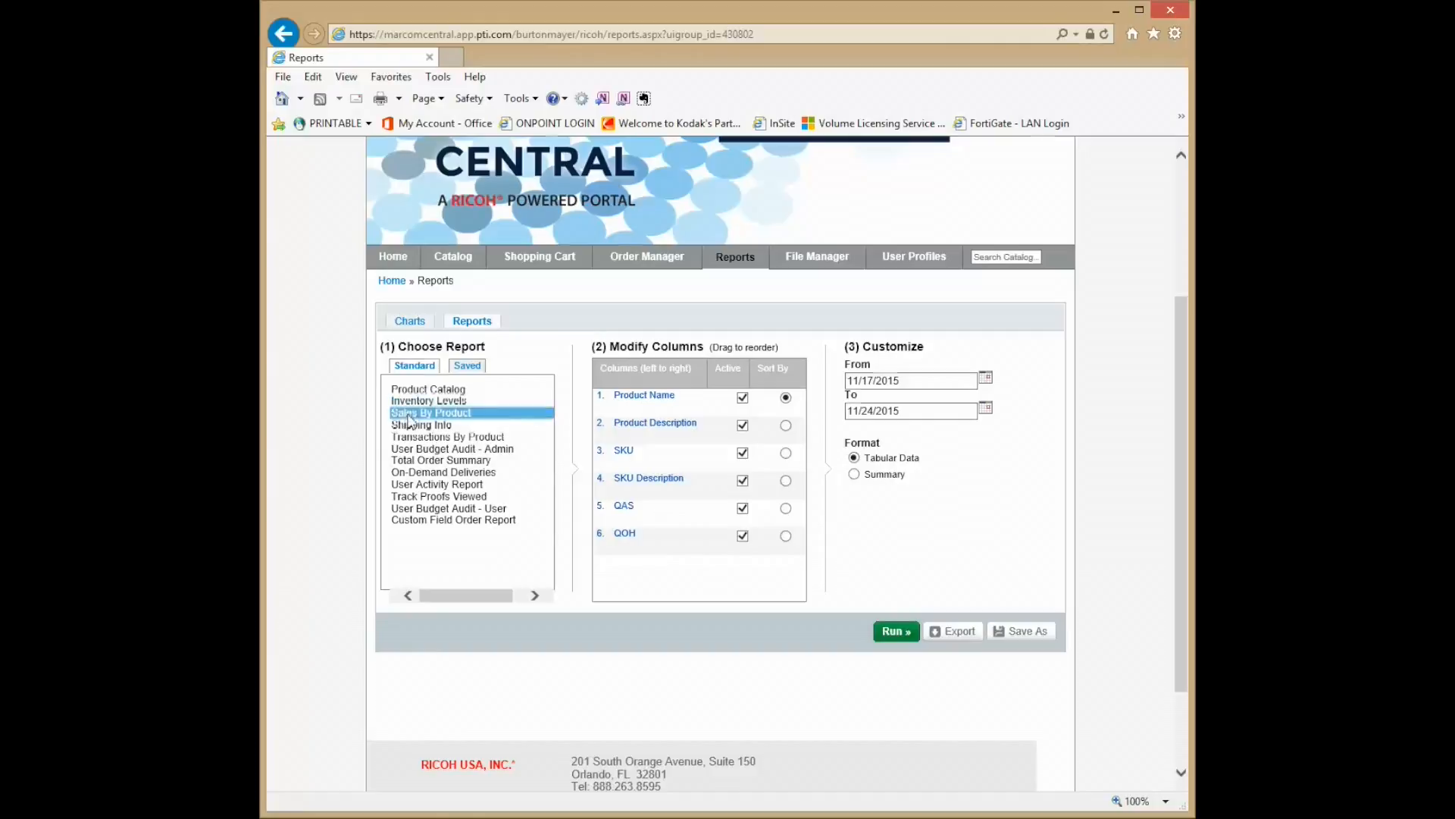
left_click(449, 424)
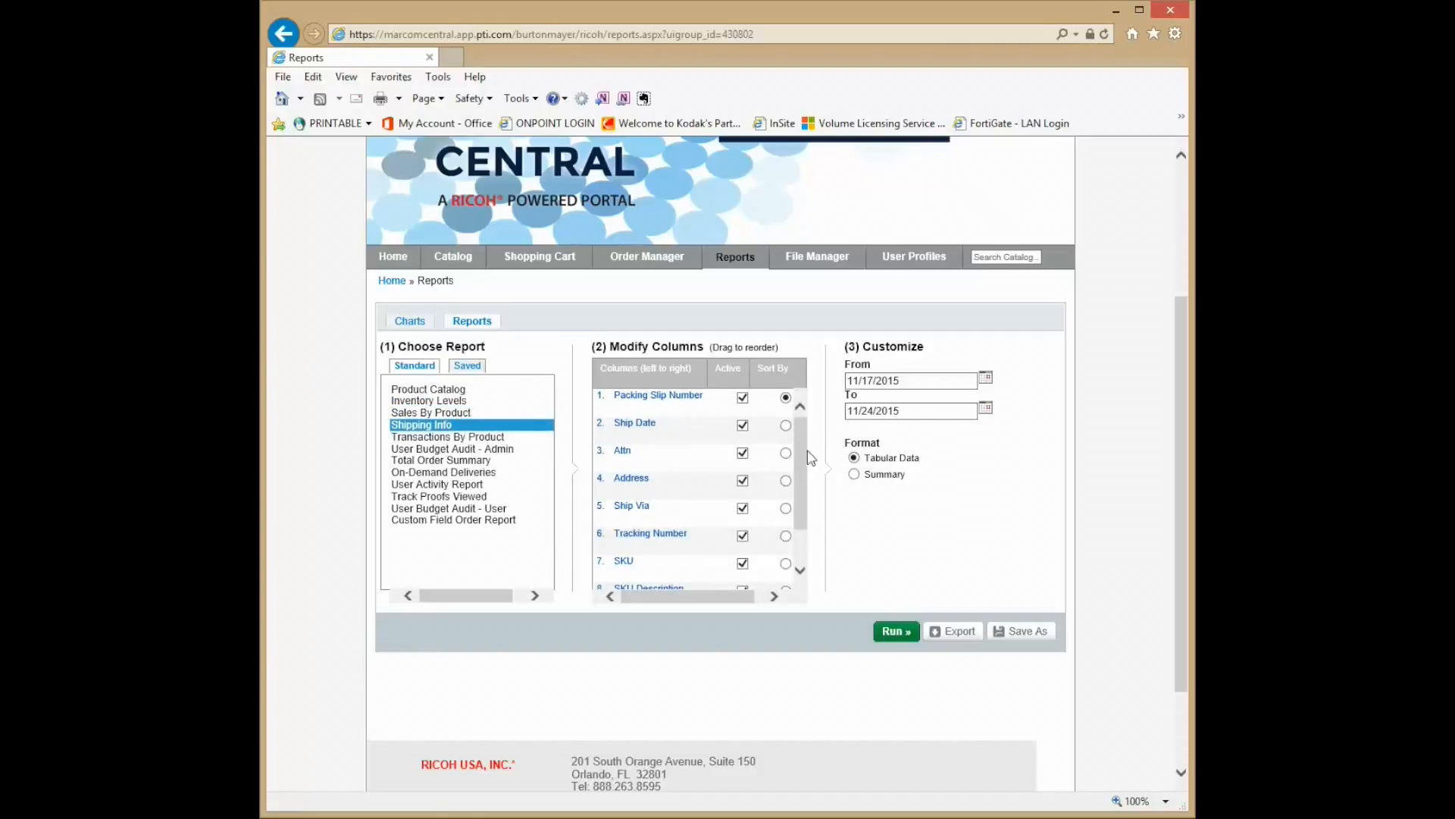
scroll(797, 453, "down", 2)
scroll(800, 486, "up", 2)
left_click(478, 440)
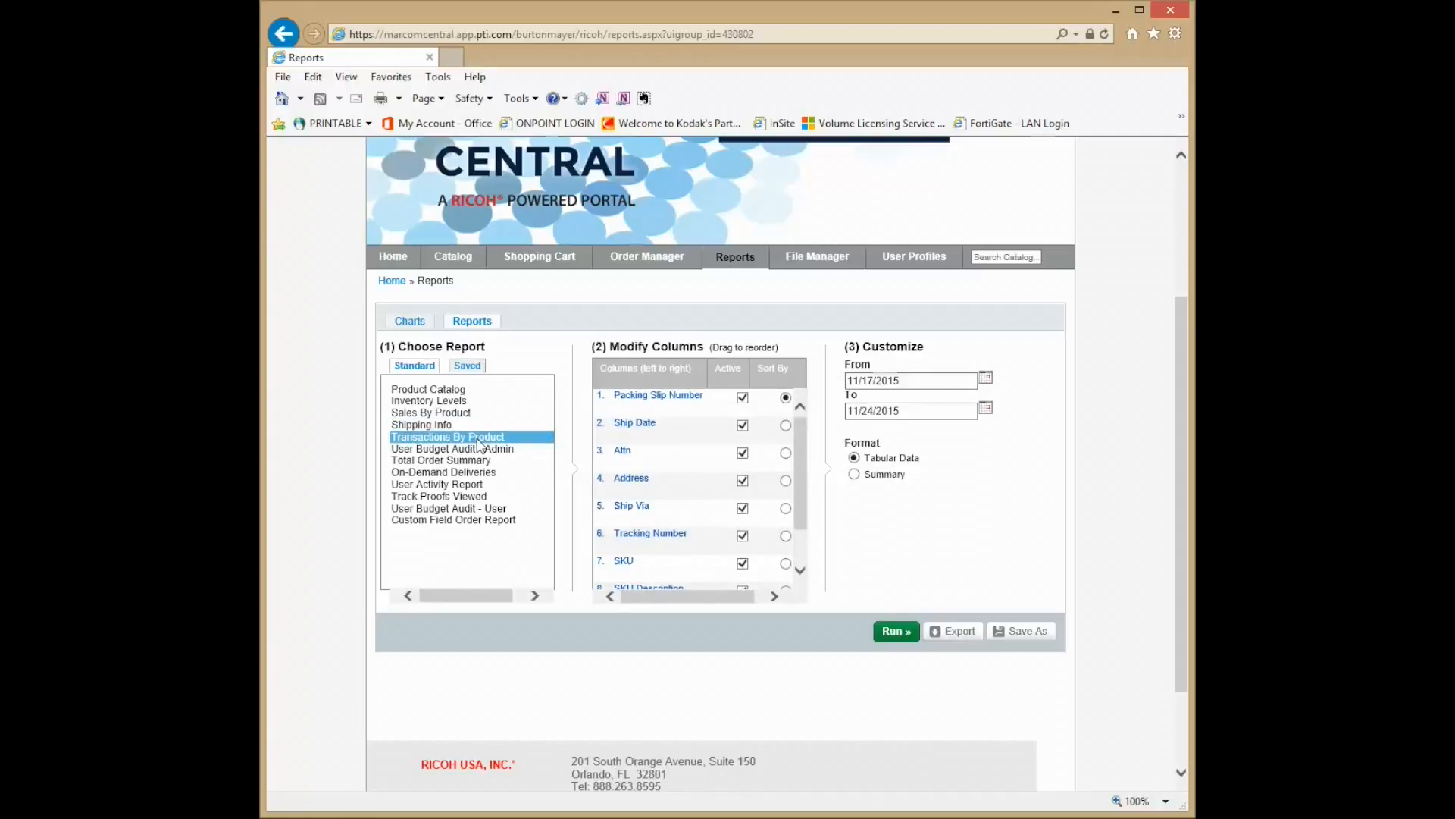
left_click(449, 450)
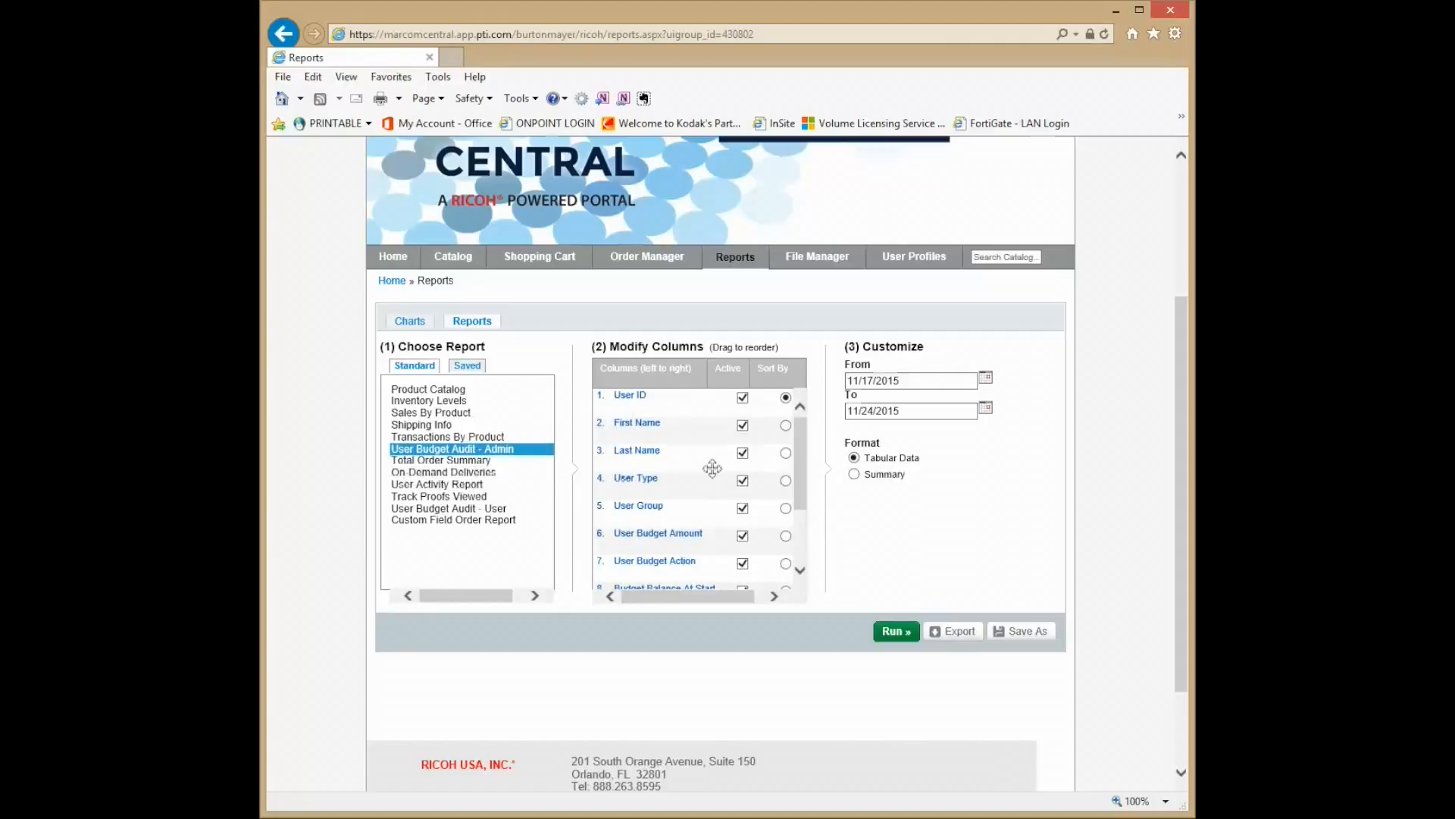
scroll(802, 467, "down", 3)
scroll(801, 470, "up", 3)
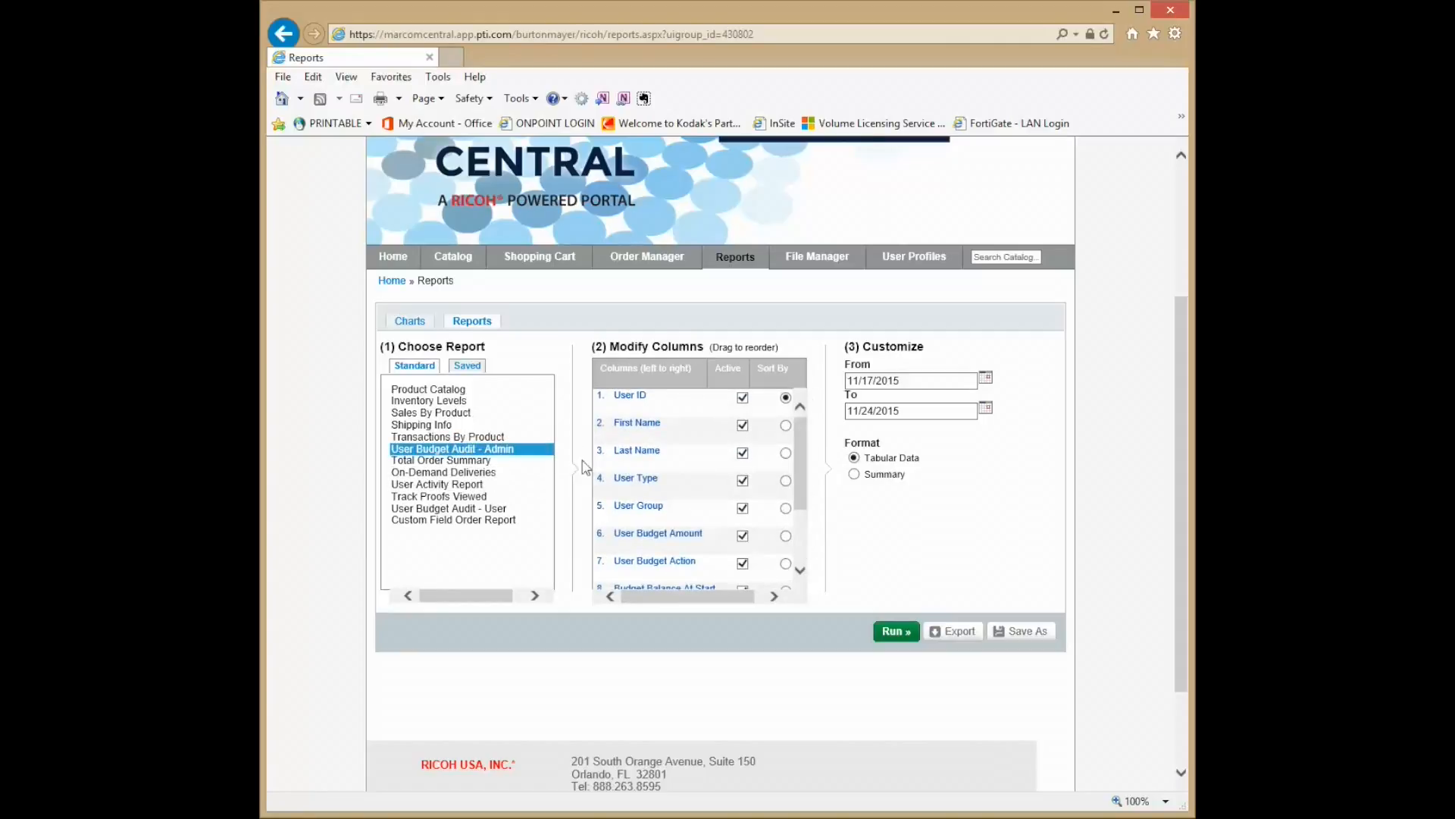